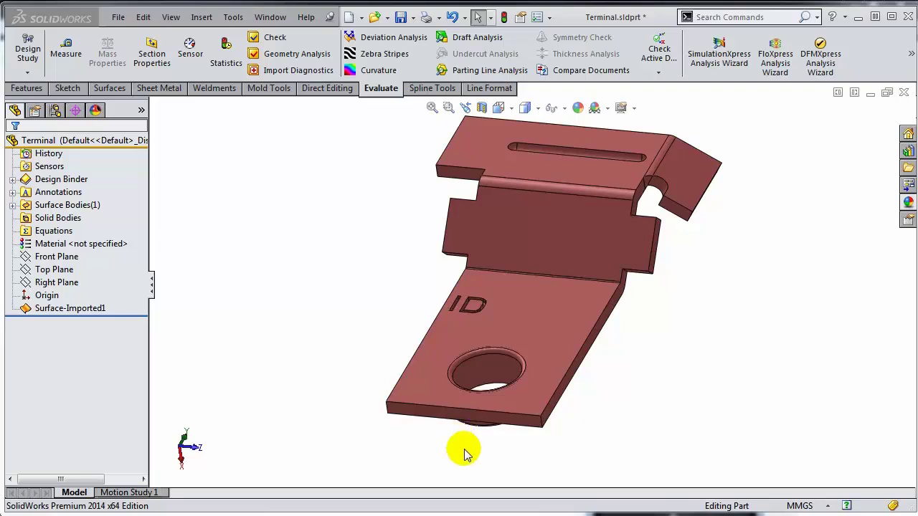
# Select the imported surface feature Surface-Imported1 in the FeatureManager tree, then clear the selection
pyautogui.click(98, 312)
pyautogui.click(125, 320)
pyautogui.click(80, 313)
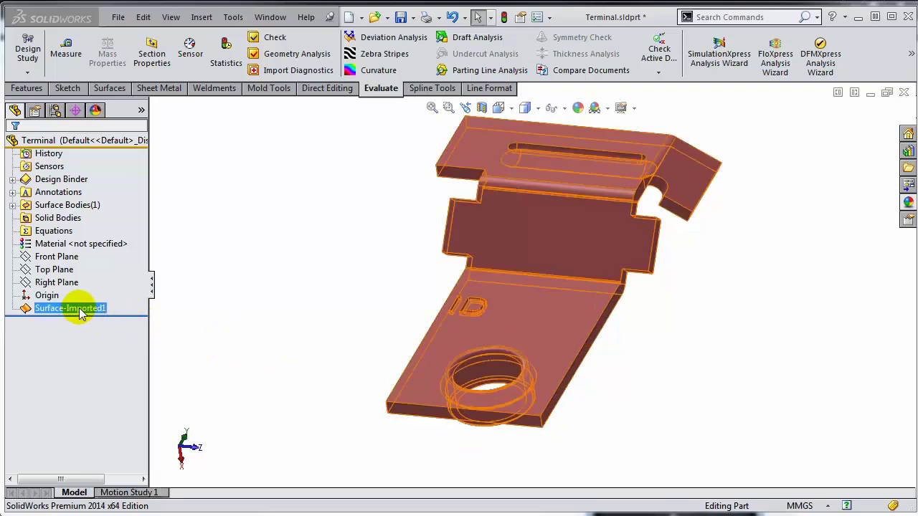
pyautogui.click(34, 313)
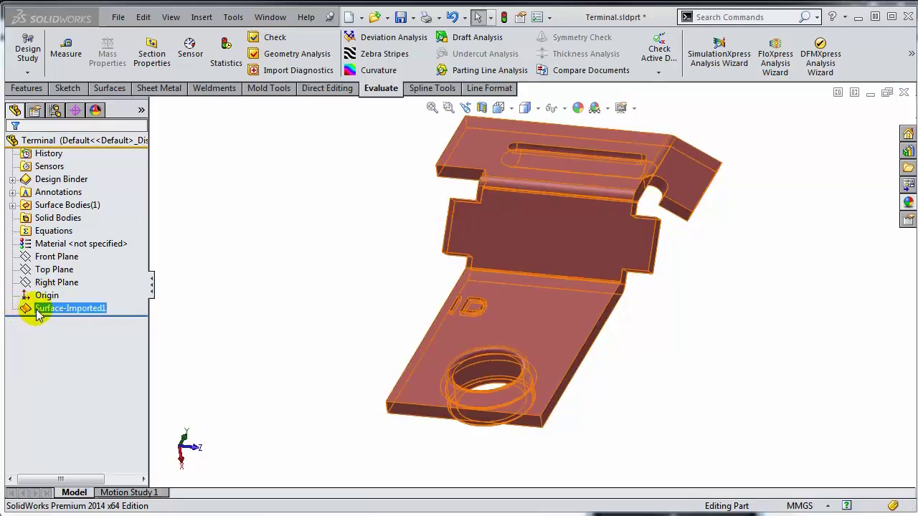
pyautogui.press('Escape')
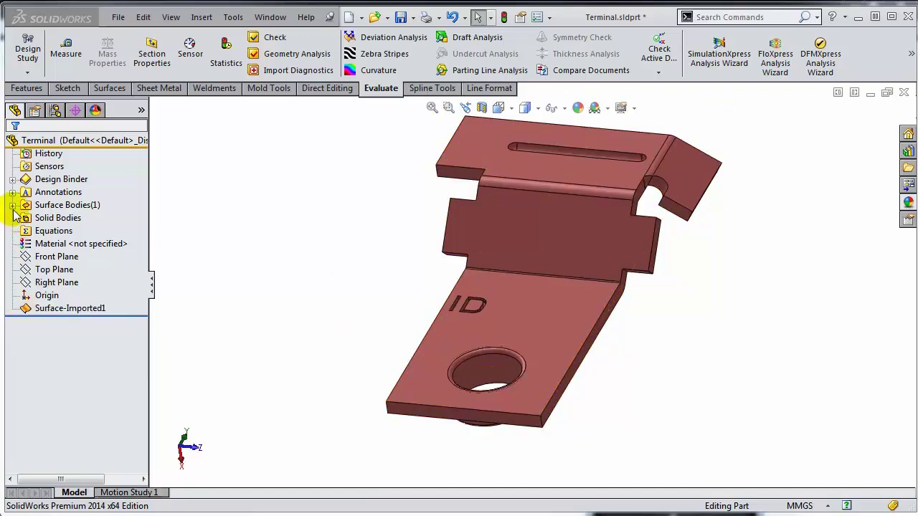
# Expand Surface Bodies(1) and confirm the terminal has no solid body
pyautogui.click(12, 205)
pyautogui.click(58, 230)
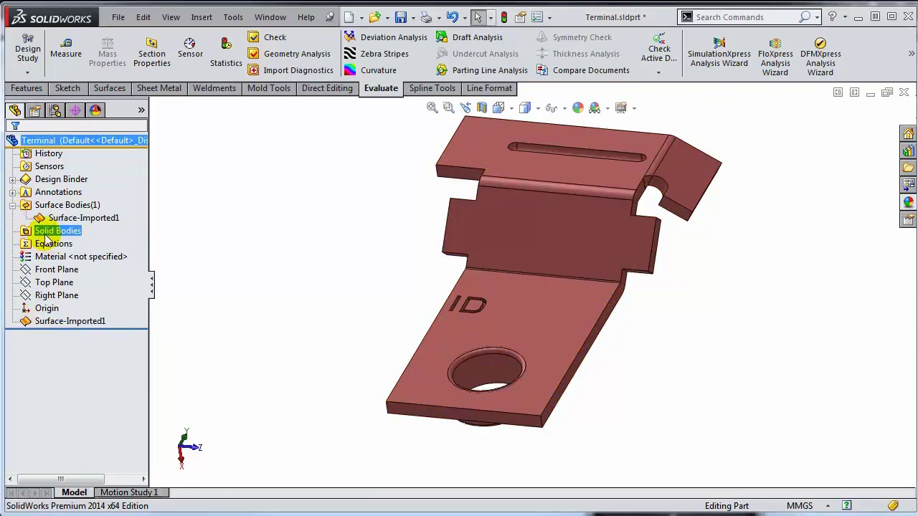
pyautogui.click(70, 219)
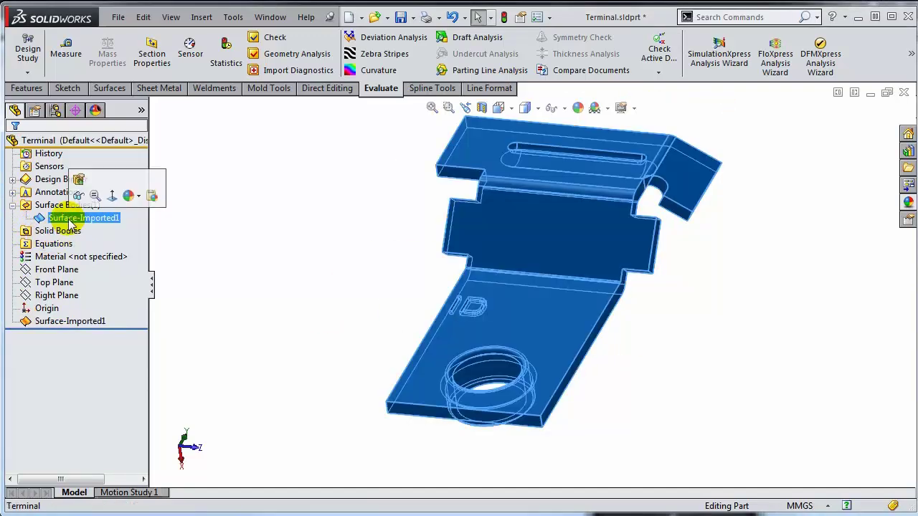
pyautogui.click(354, 332)
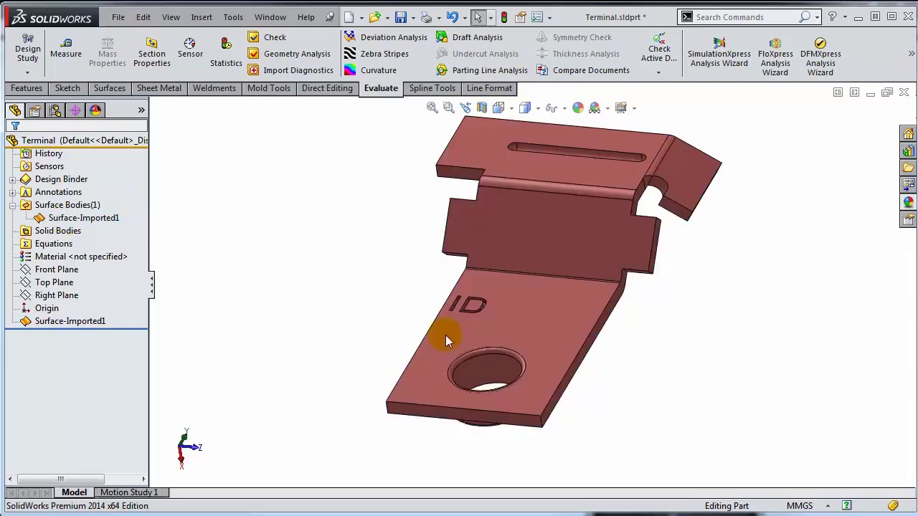
pyautogui.click(482, 109)
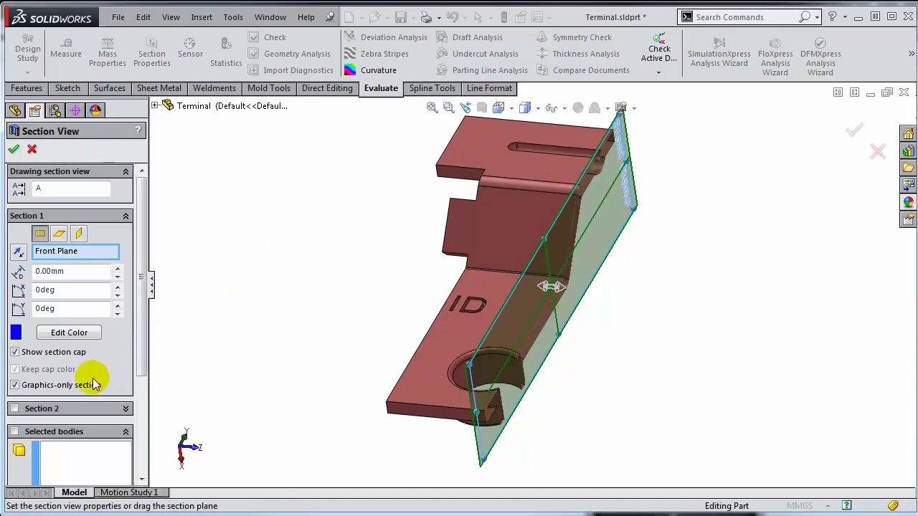
pyautogui.click(14, 150)
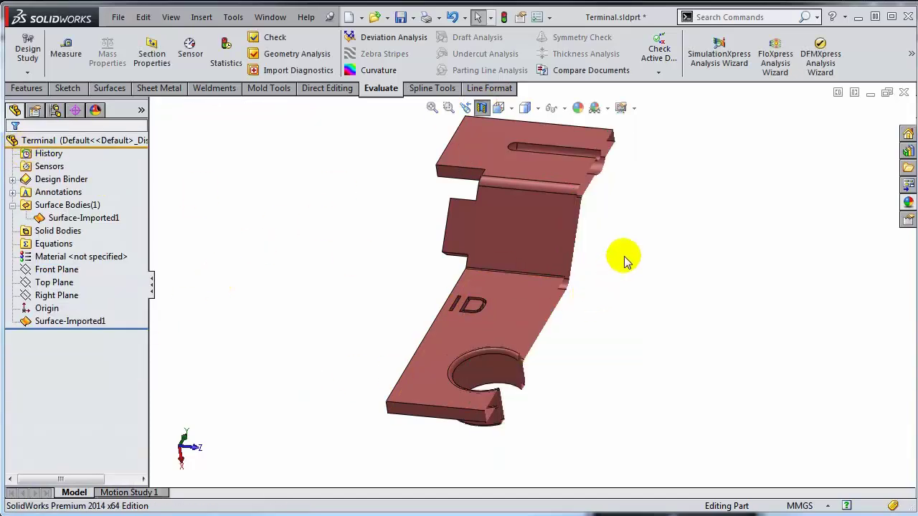
pyautogui.scroll(-5, 610, 158)
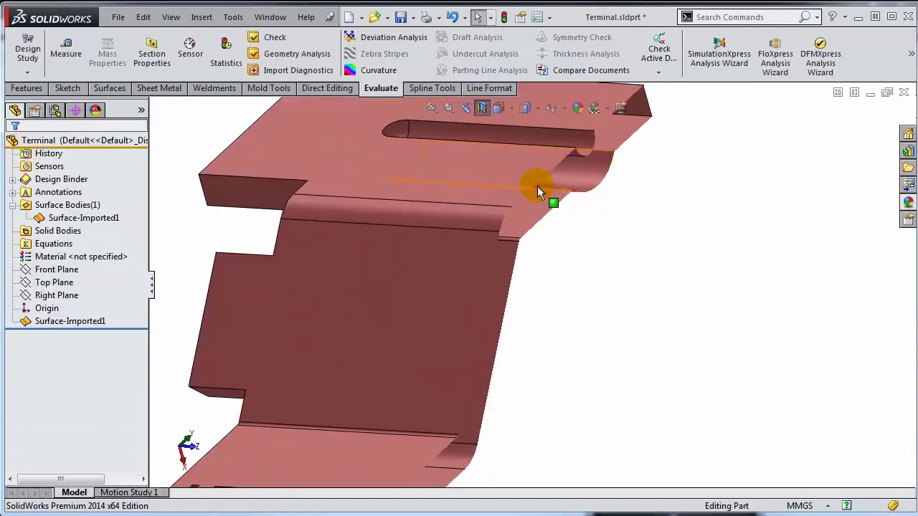
pyautogui.click(483, 108)
pyautogui.scroll(5, 523, 333)
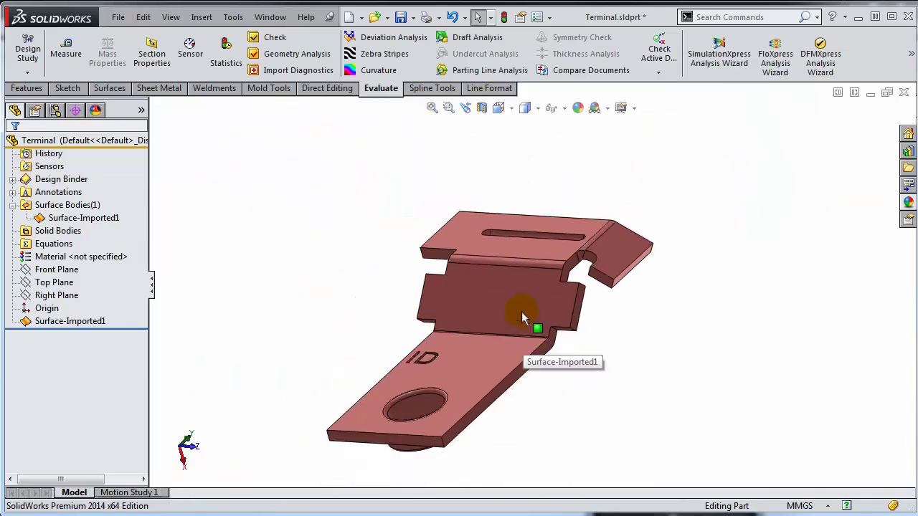
pyautogui.click(483, 108)
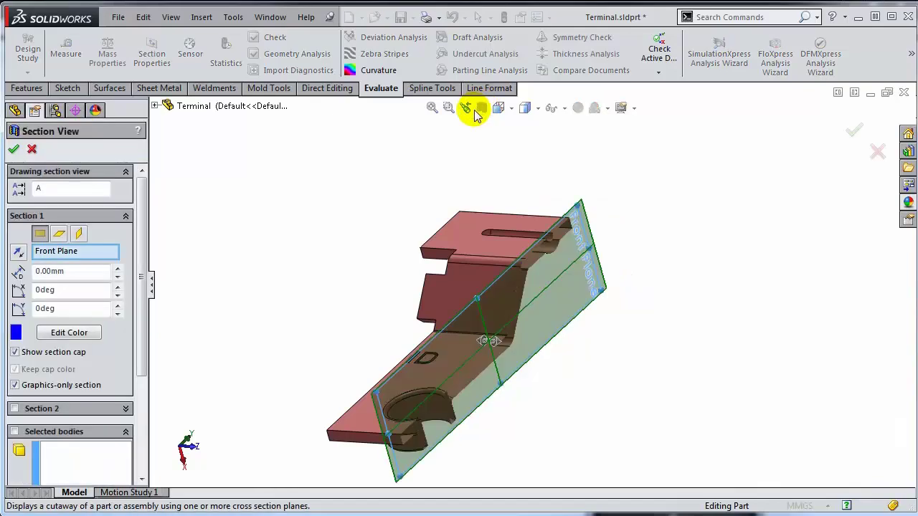
pyautogui.click(15, 386)
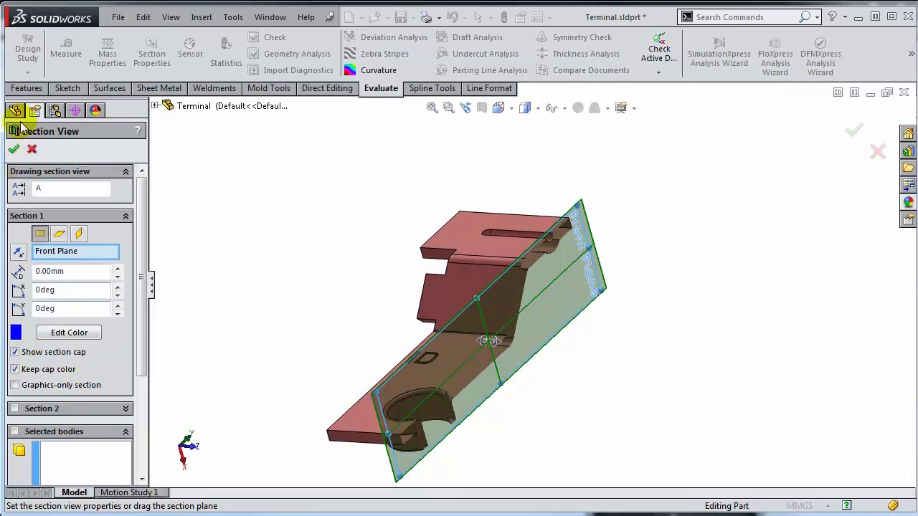
pyautogui.click(14, 151)
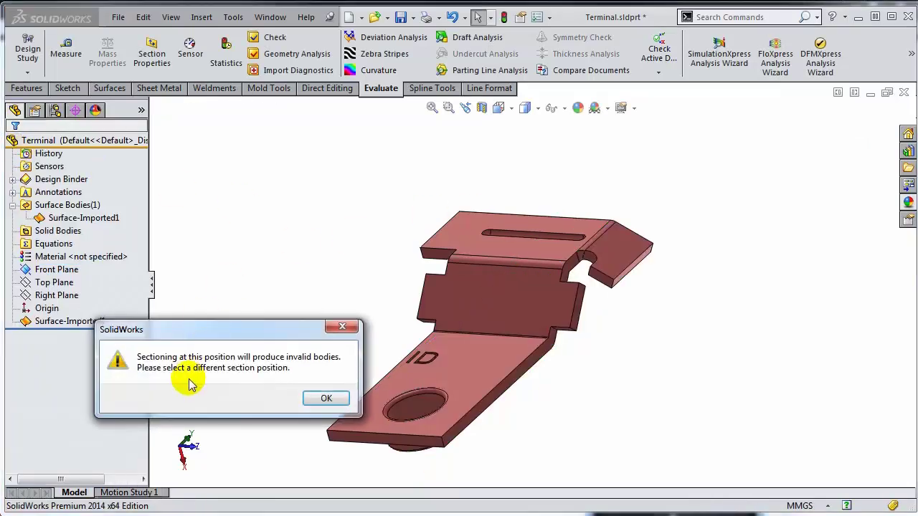
pyautogui.moveTo(205, 334); pyautogui.dragTo(328, 150)
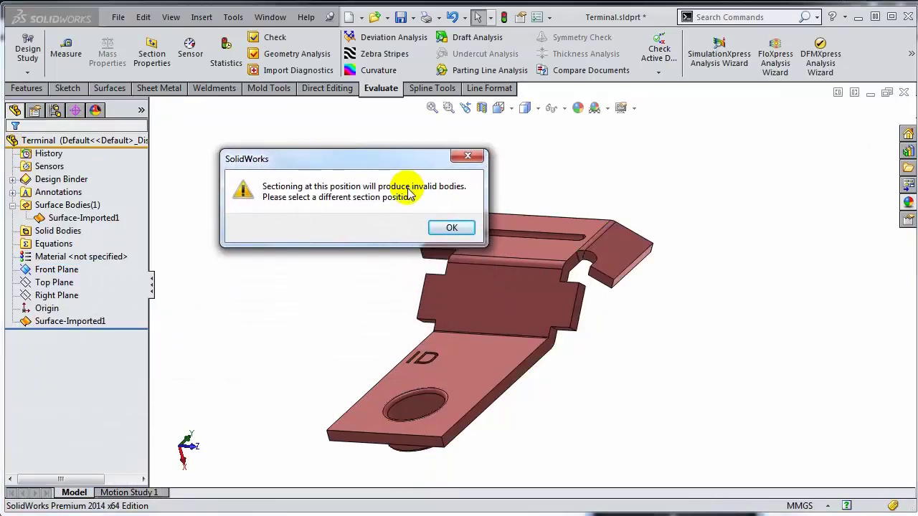
pyautogui.click(457, 228)
pyautogui.moveTo(558, 353); pyautogui.dragTo(564, 388, button='middle')
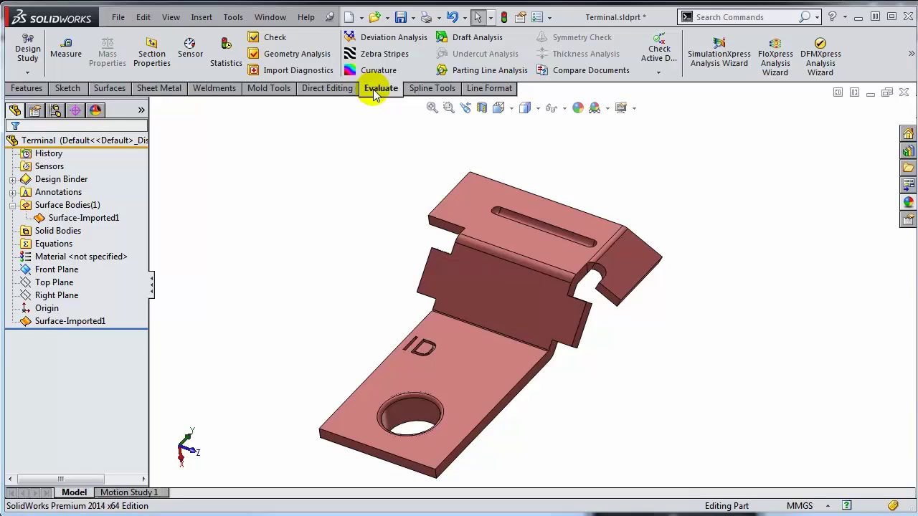
pyautogui.click(277, 41)
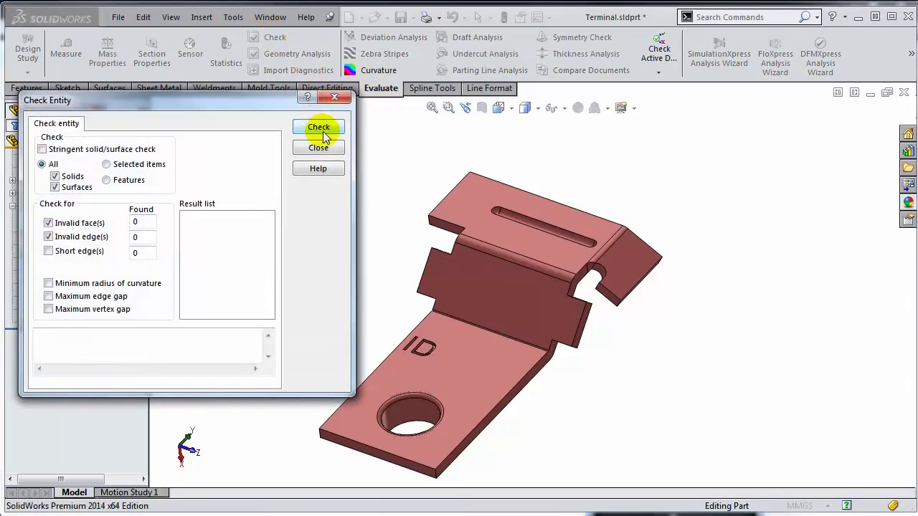
pyautogui.click(318, 128)
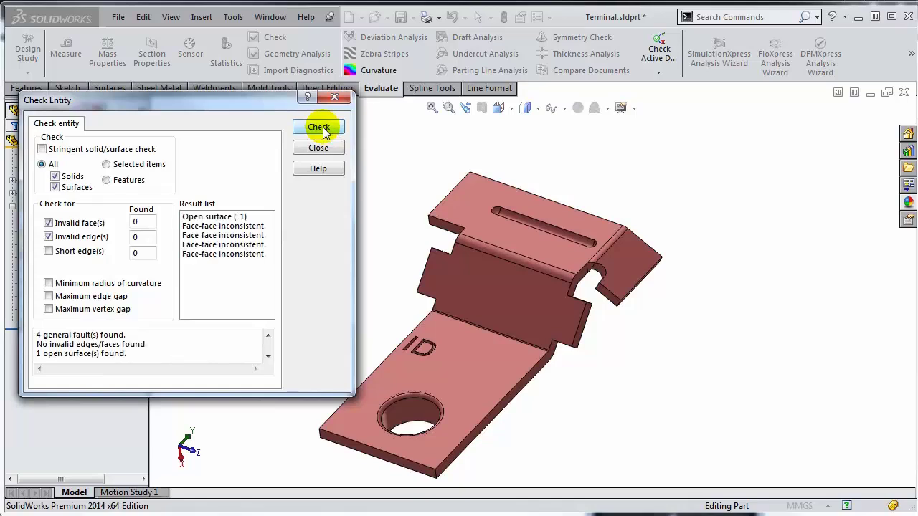
pyautogui.click(224, 218)
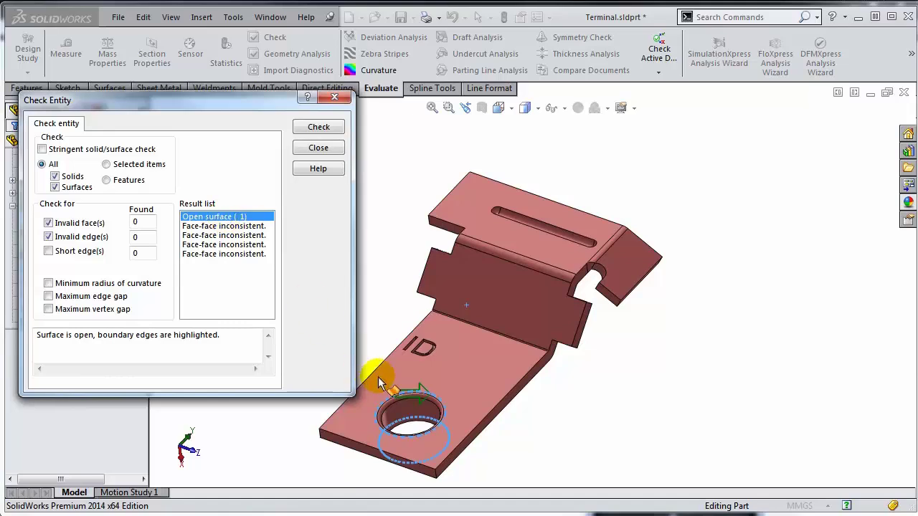
pyautogui.click(249, 227)
pyautogui.click(248, 236)
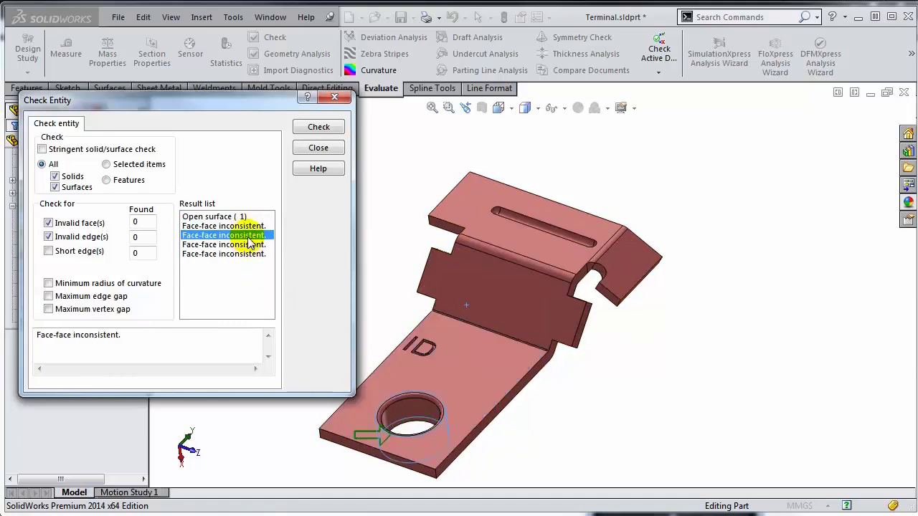
pyautogui.click(245, 245)
pyautogui.click(242, 255)
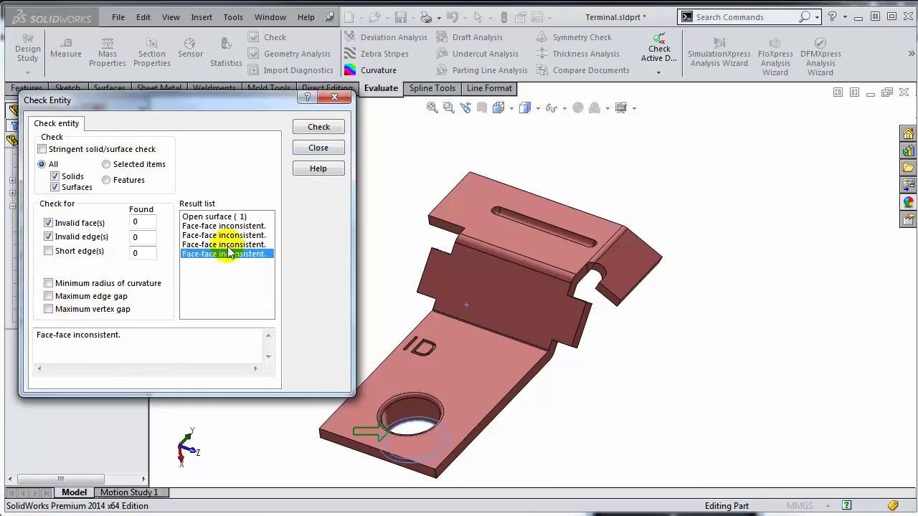
pyautogui.click(316, 148)
# Bring up the Surface-Imported1 shortcut menu so Import Diagnostics is available
pyautogui.scroll(-3, 513, 434)
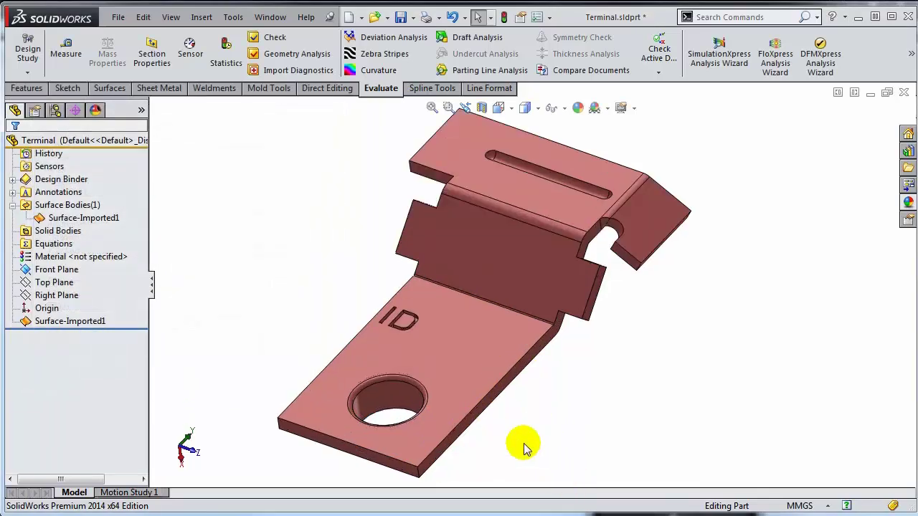
pyautogui.scroll(3, 506, 434)
pyautogui.click(69, 321)
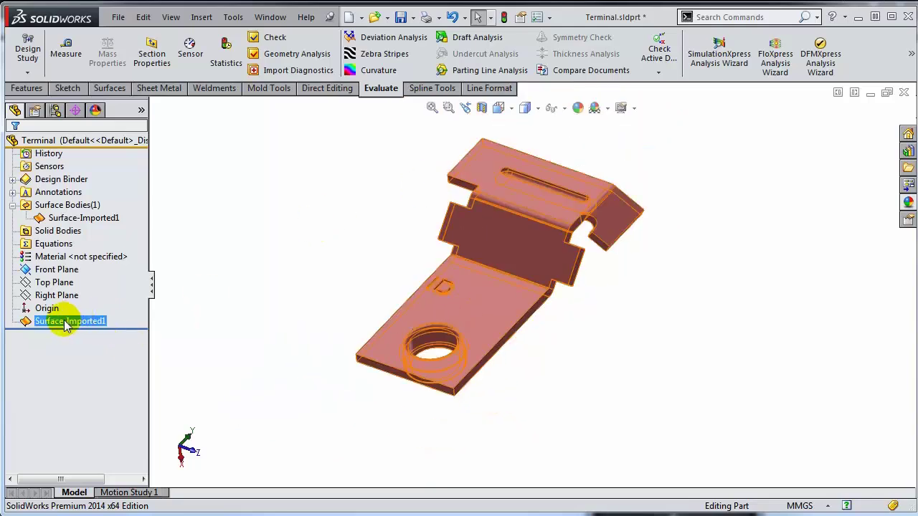
pyautogui.rightClick(66, 322)
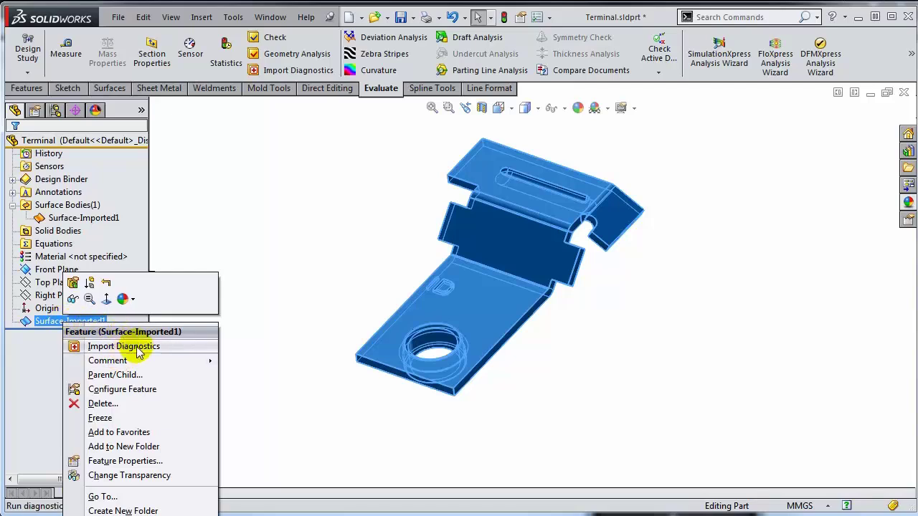
pyautogui.click(267, 306)
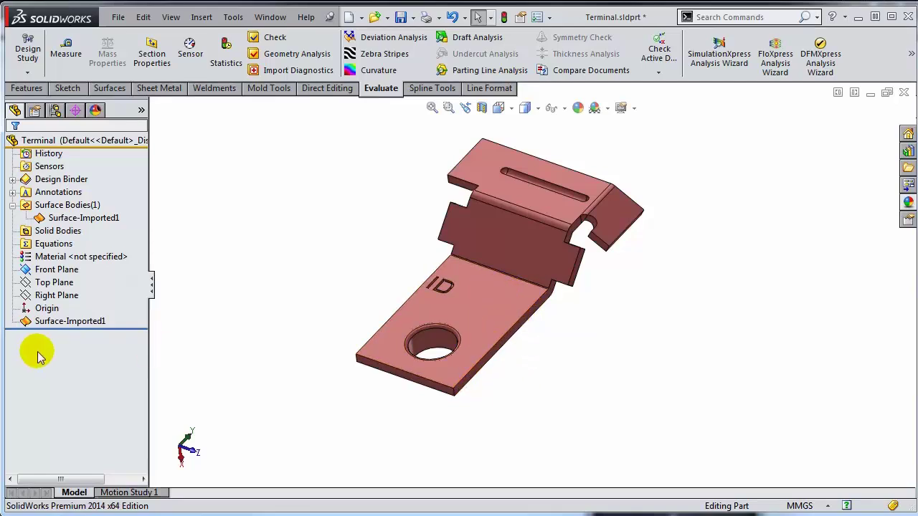
pyautogui.rightClick(71, 322)
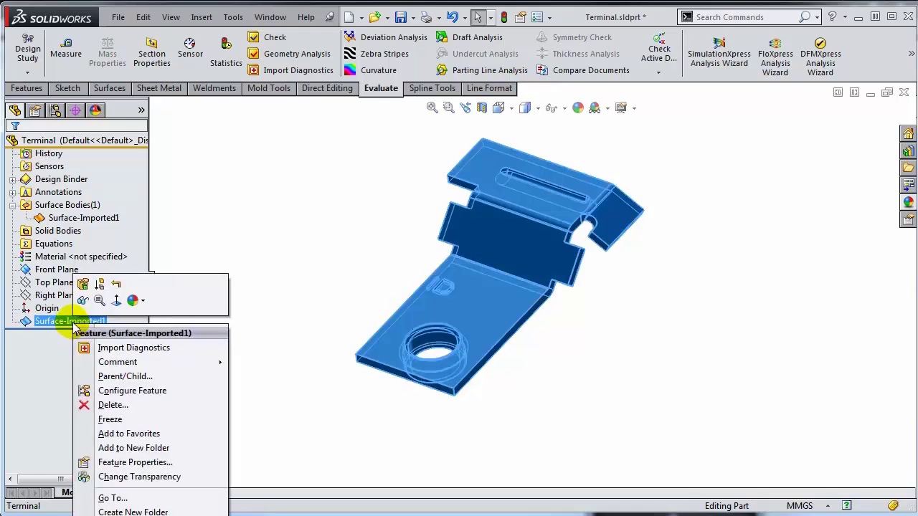
# Run Import Diagnostics on the terminal and highlight Face<1> on the flat base
pyautogui.click(179, 352)
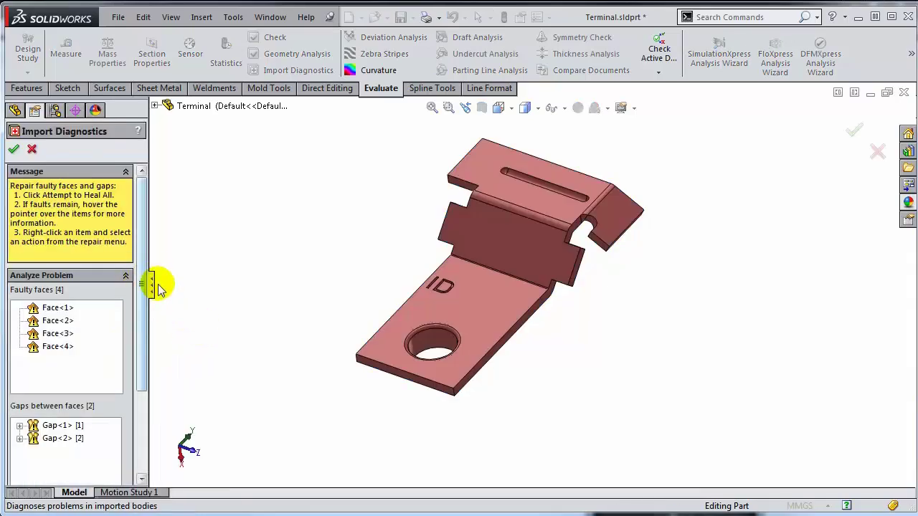
pyautogui.moveTo(146, 267); pyautogui.dragTo(145, 348)
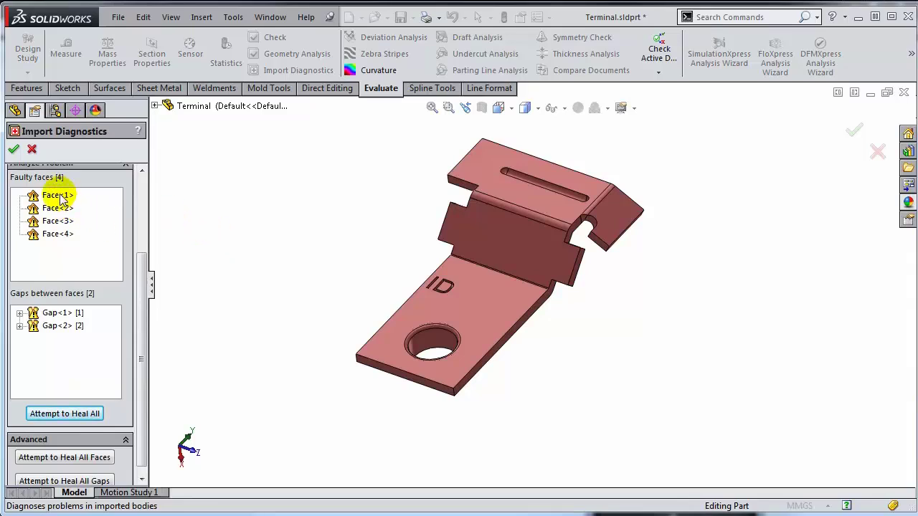
pyautogui.click(142, 173)
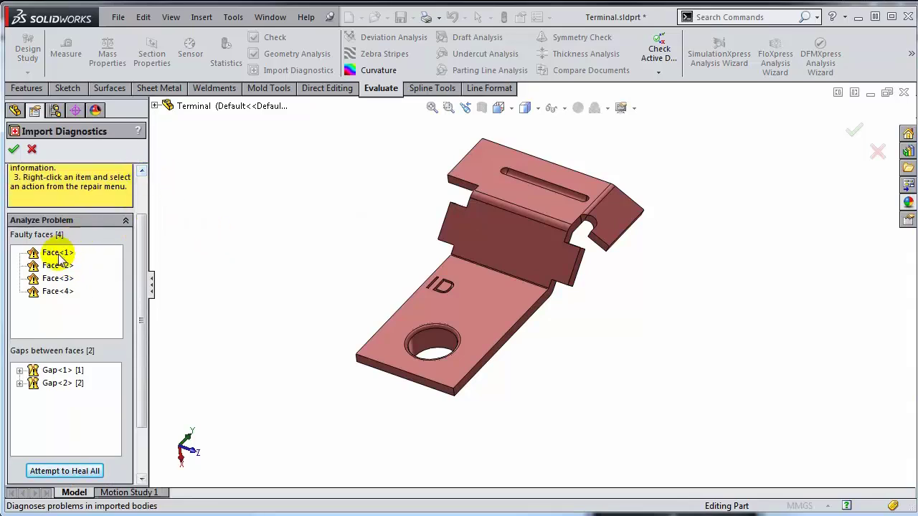
pyautogui.moveTo(59, 258)
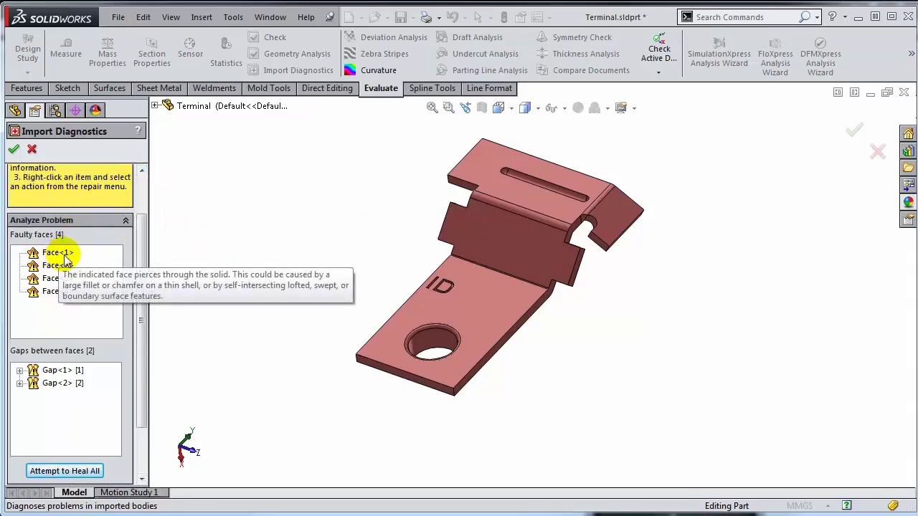
pyautogui.click(66, 256)
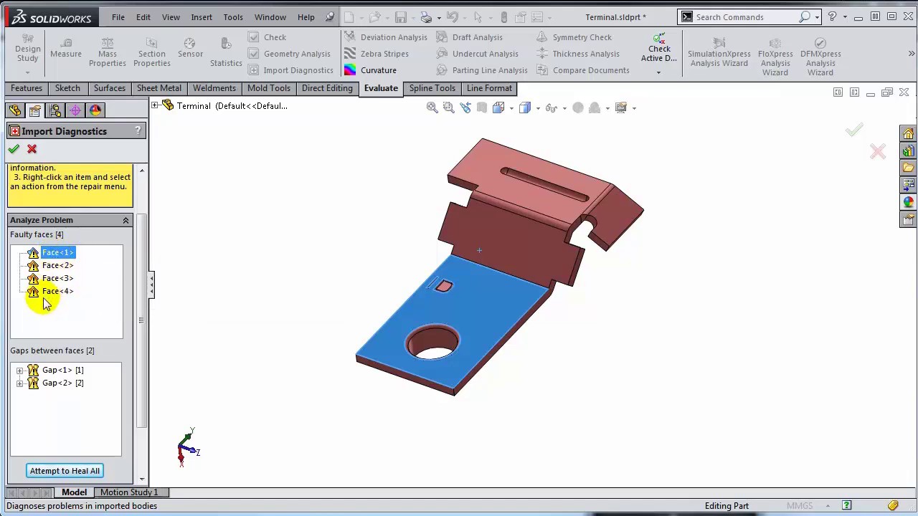
pyautogui.rightClick(39, 256)
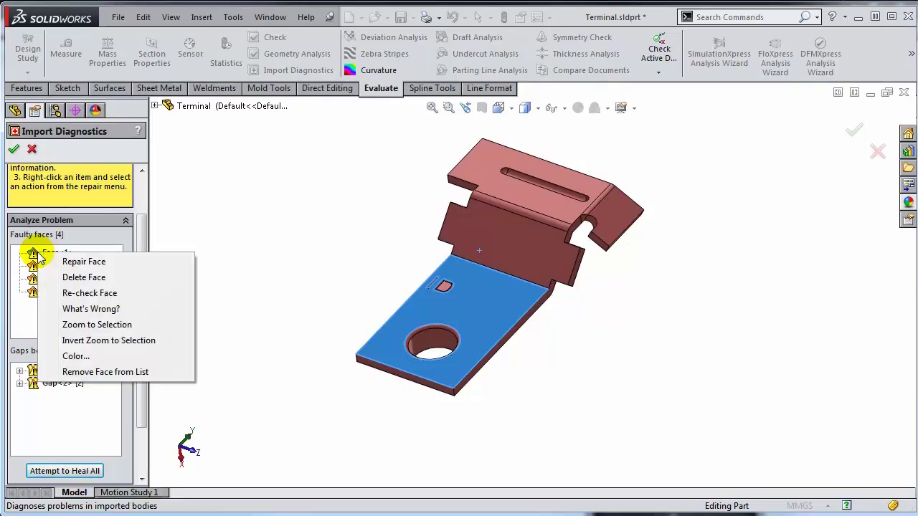
pyautogui.click(106, 309)
pyautogui.moveTo(222, 314); pyautogui.dragTo(363, 203)
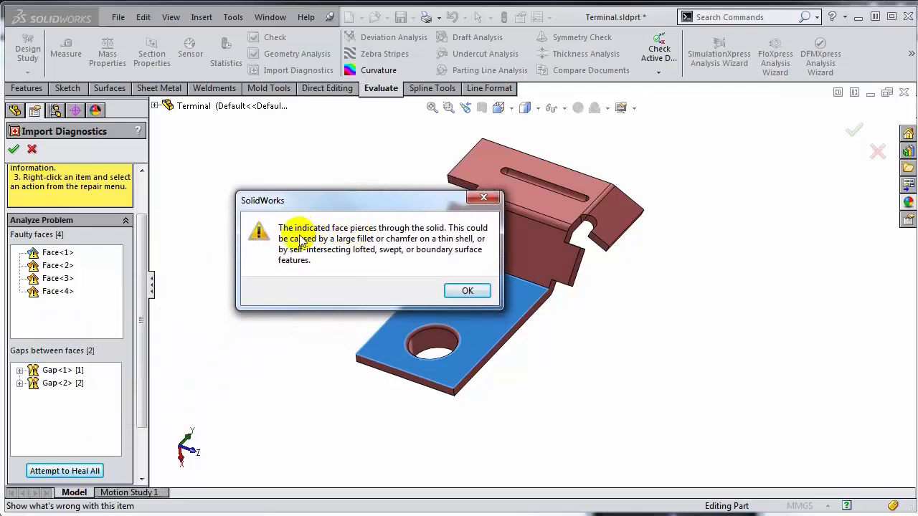
pyautogui.moveTo(425, 198); pyautogui.dragTo(345, 133)
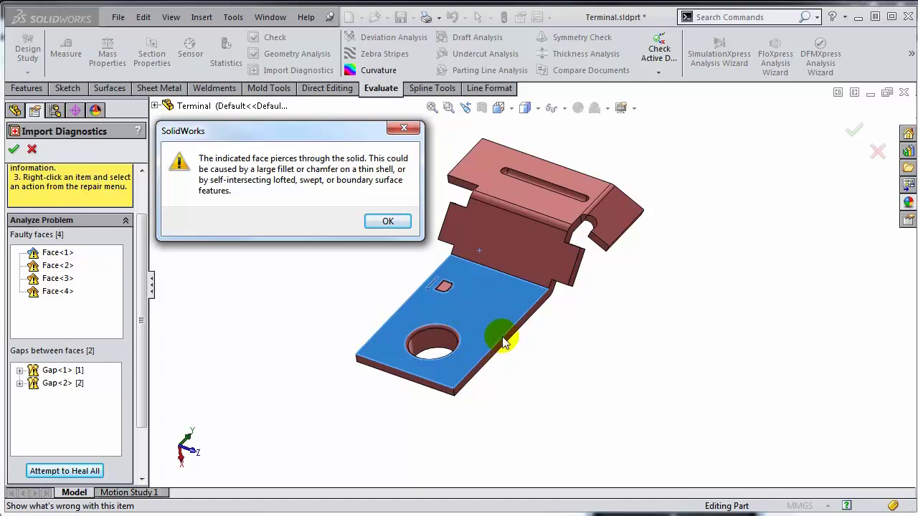
pyautogui.click(388, 222)
pyautogui.click(58, 253)
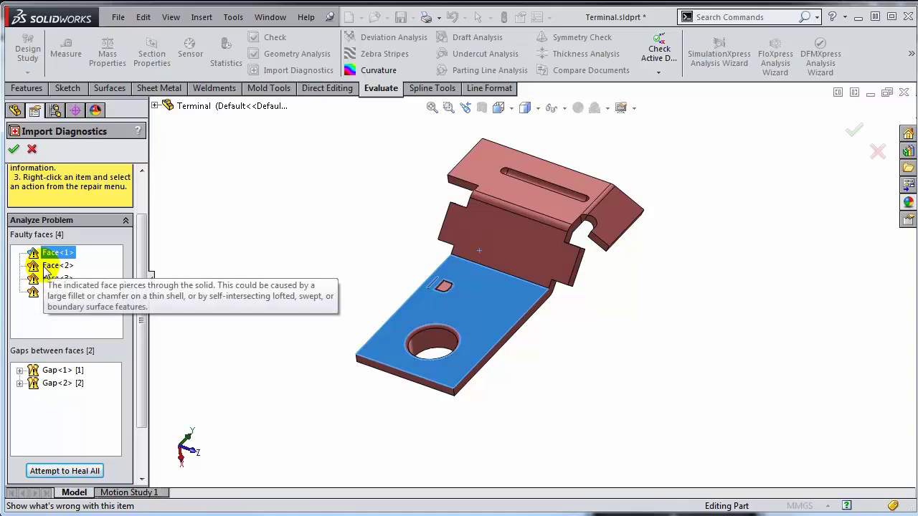
pyautogui.click(54, 265)
pyautogui.moveTo(357, 338); pyautogui.dragTo(370, 247, button='middle')
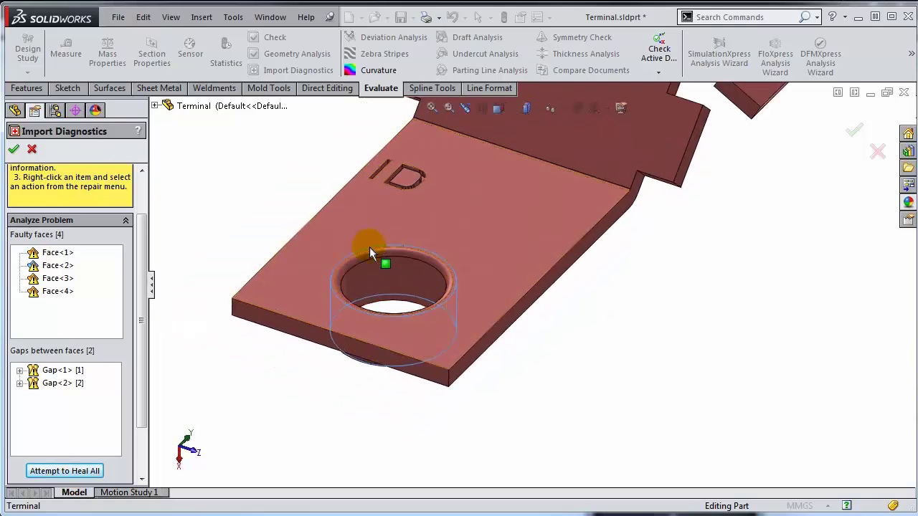
pyautogui.scroll(2, 370, 247)
pyautogui.moveTo(55, 284)
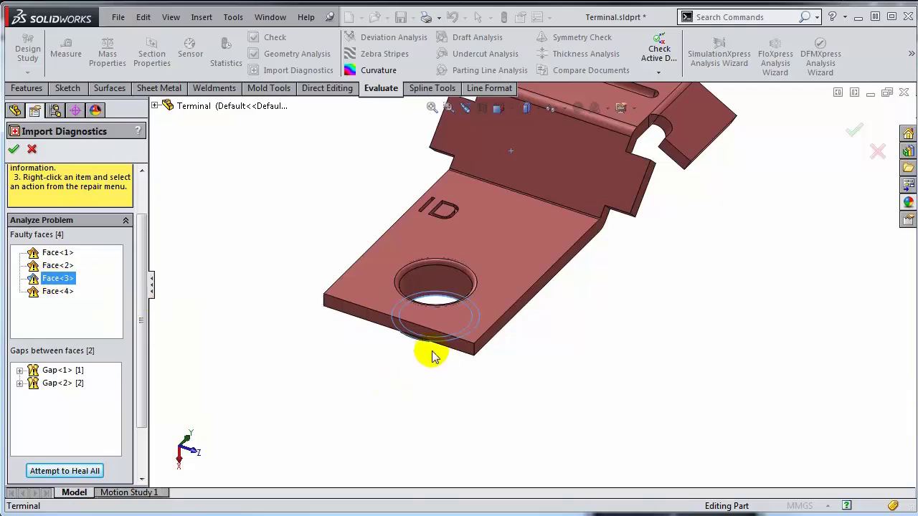
pyautogui.rightClick(63, 287)
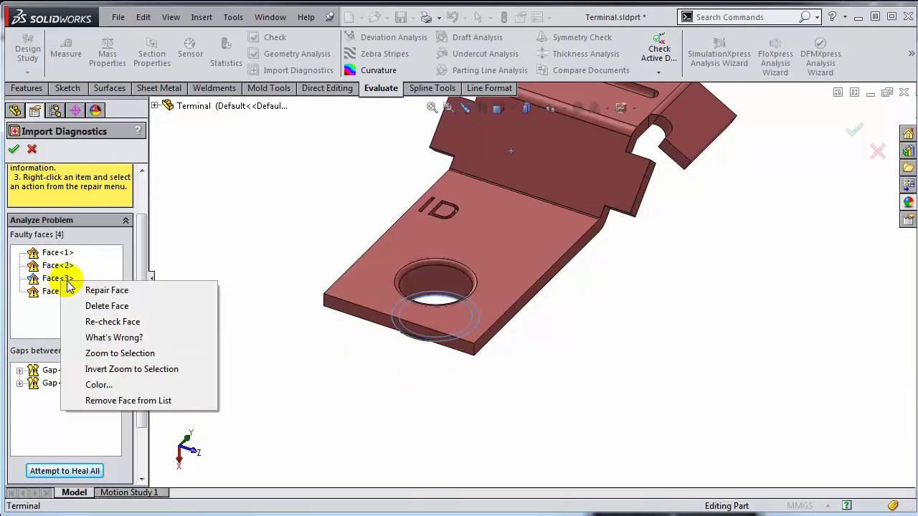
pyautogui.click(132, 356)
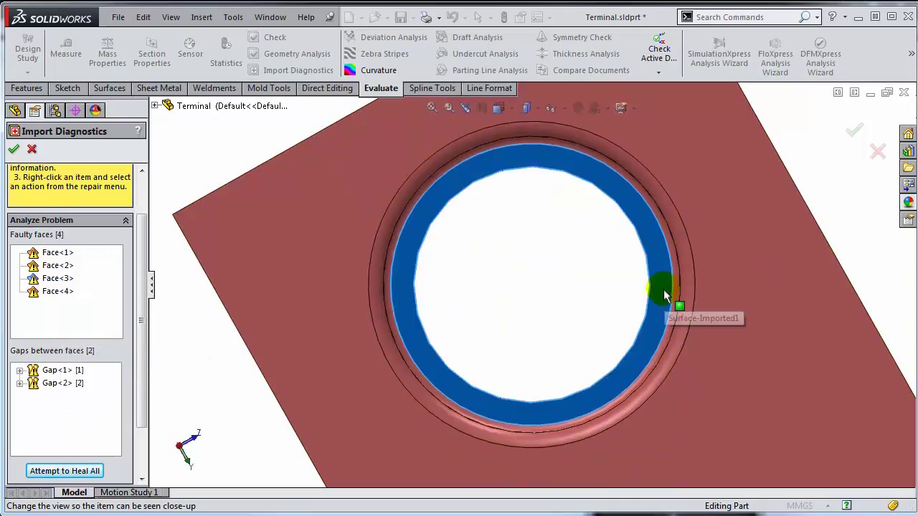
pyautogui.moveTo(569, 283); pyautogui.dragTo(666, 385, button='middle')
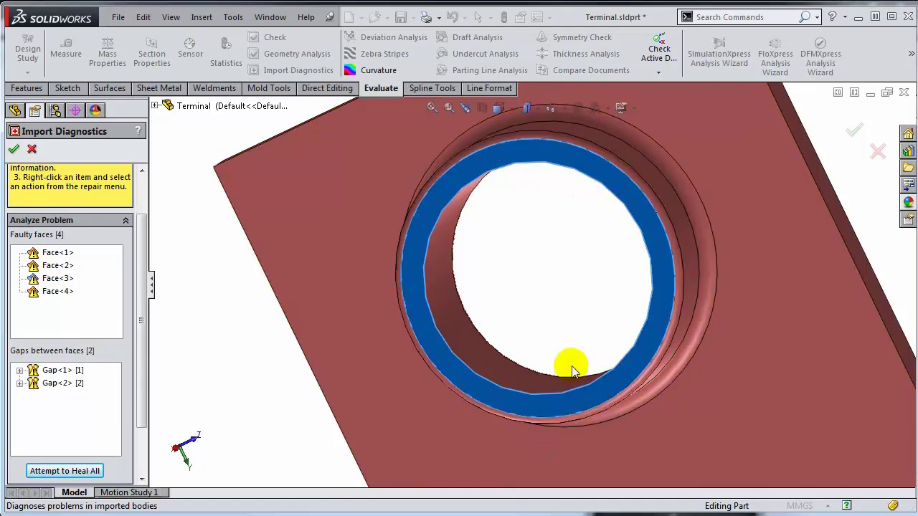
pyautogui.rightClick(60, 293)
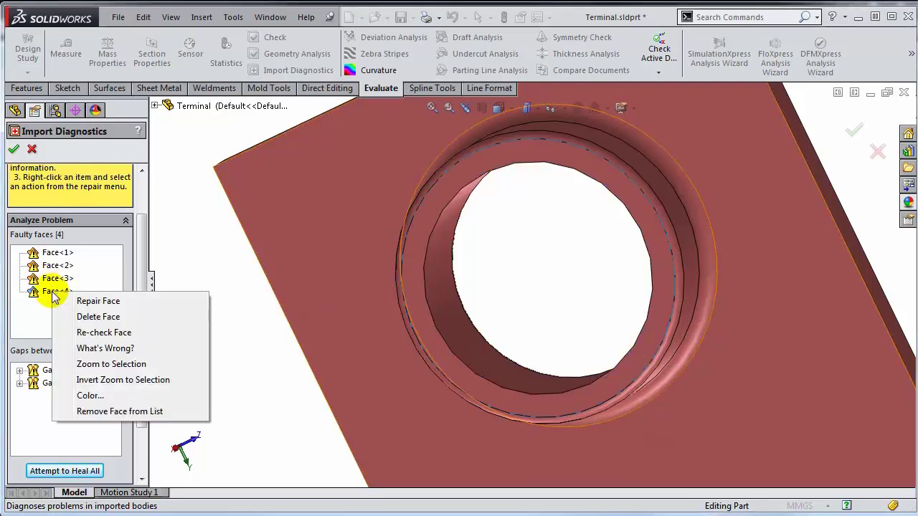
pyautogui.click(107, 364)
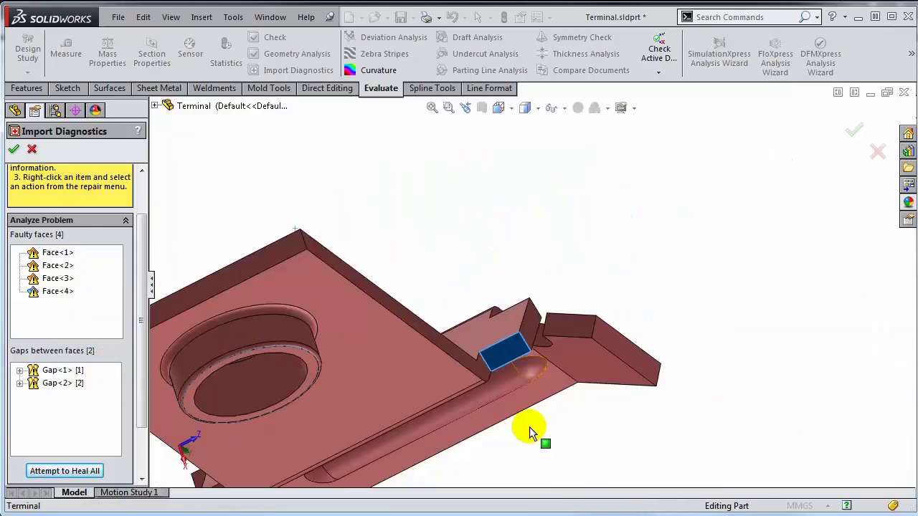
pyautogui.moveTo(467, 283); pyautogui.dragTo(468, 260, button='middle')
pyautogui.scroll(-6, 536, 374)
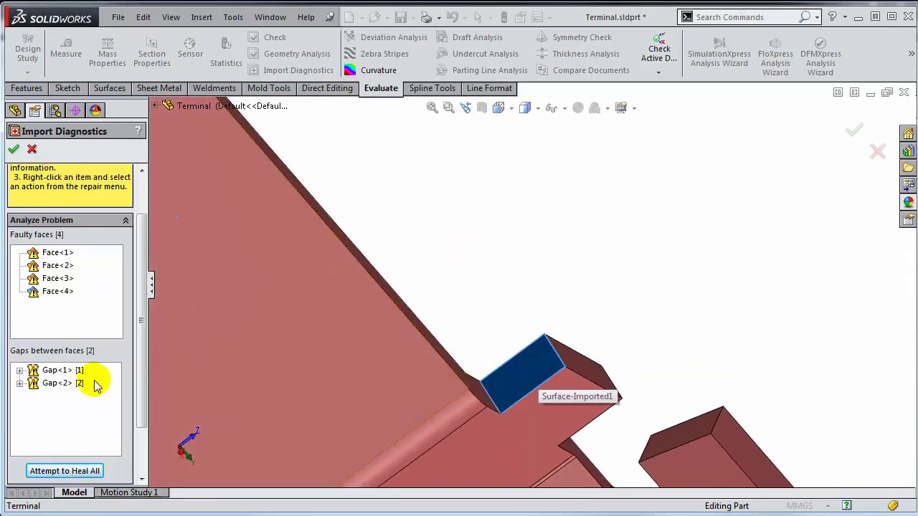
pyautogui.rightClick(53, 292)
pyautogui.click(111, 349)
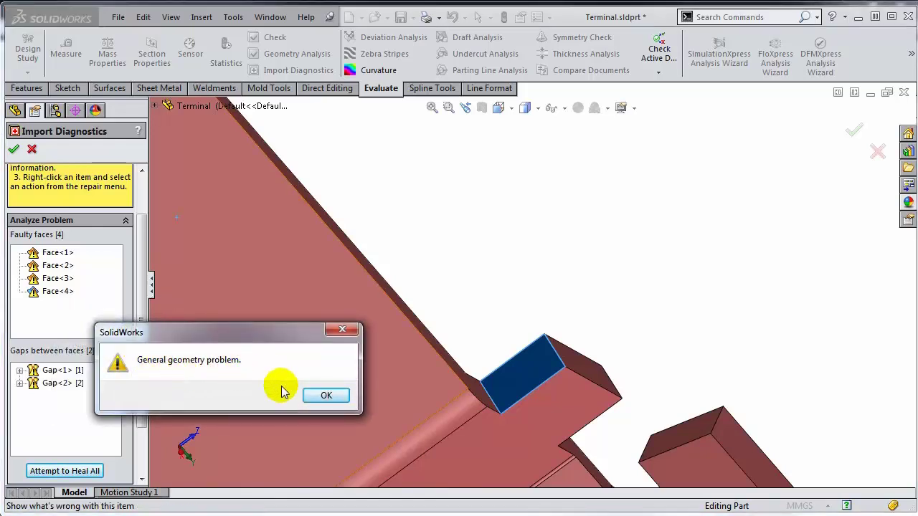
pyautogui.click(326, 397)
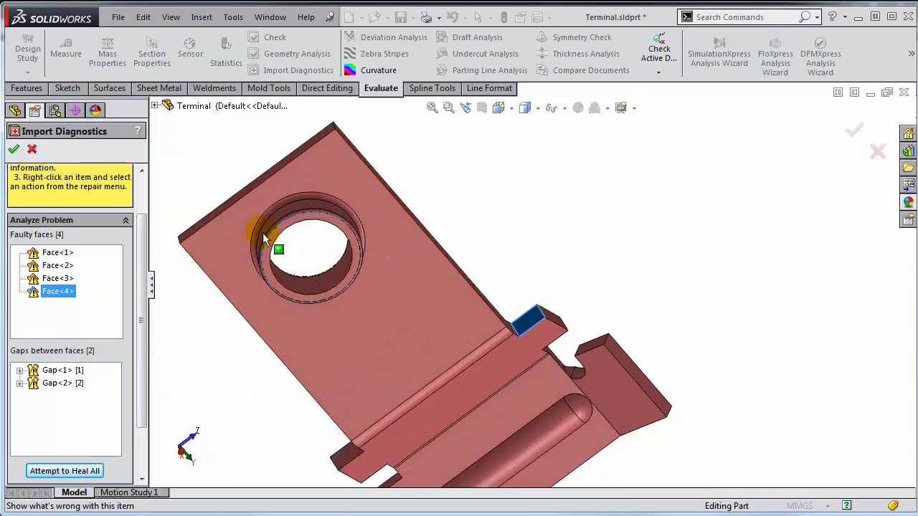
# Repair faulty Face<4> and close Import Diagnostics with OK
pyautogui.rightClick(56, 290)
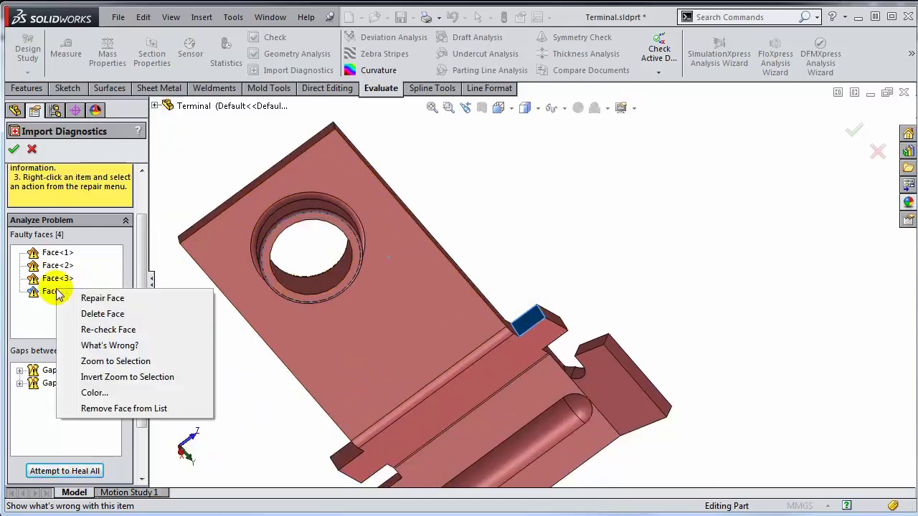
pyautogui.click(102, 299)
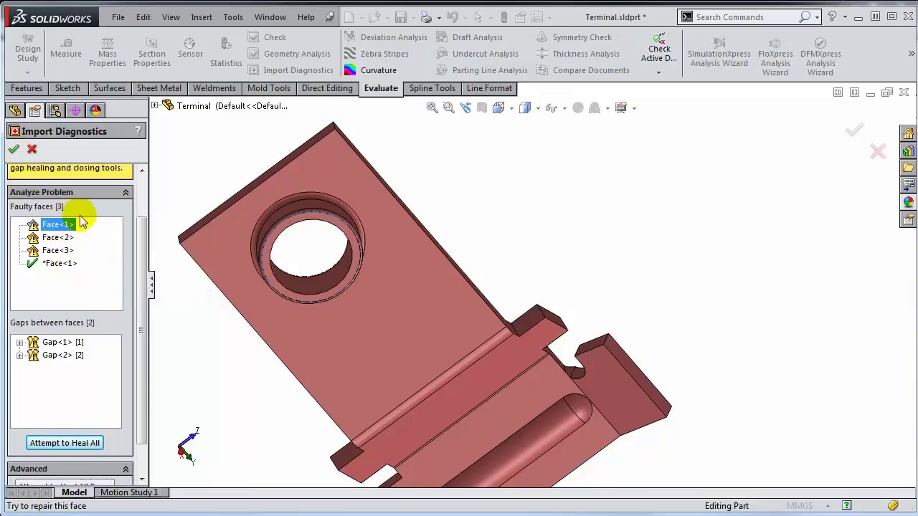
pyautogui.moveTo(77, 233)
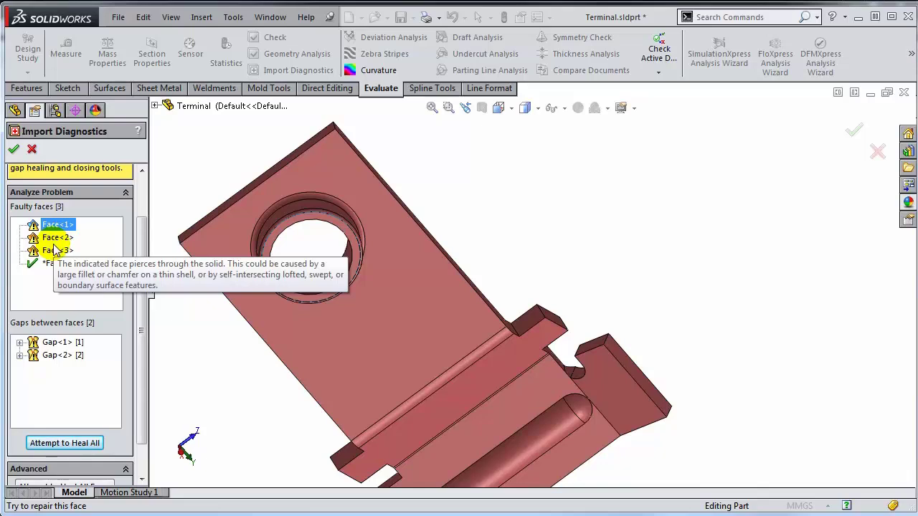
pyautogui.click(14, 149)
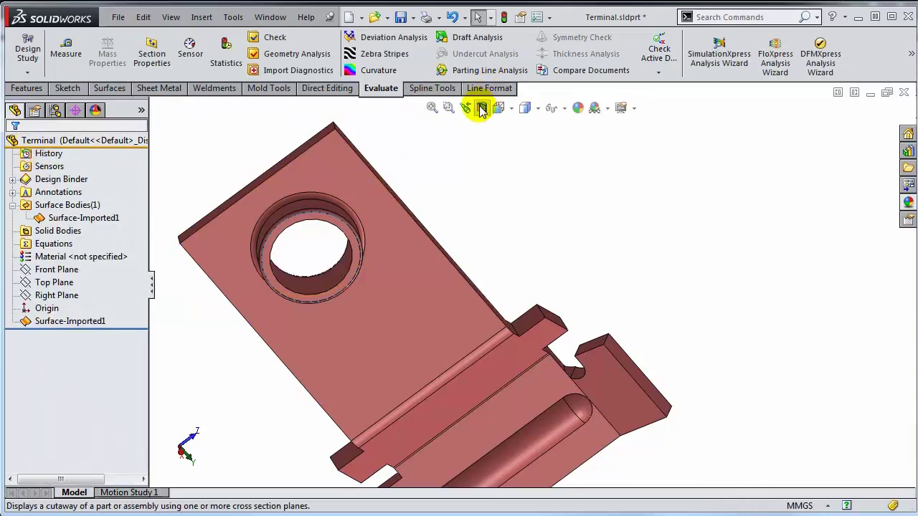
# Cut a graphics-only section on the Front Plane at -2.00mm and orbit the model
pyautogui.click(481, 108)
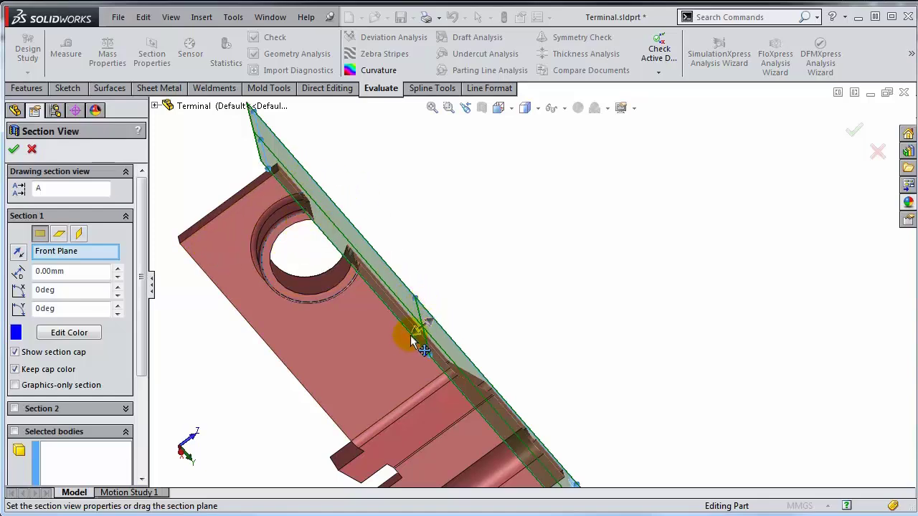
pyautogui.moveTo(418, 335); pyautogui.dragTo(385, 371)
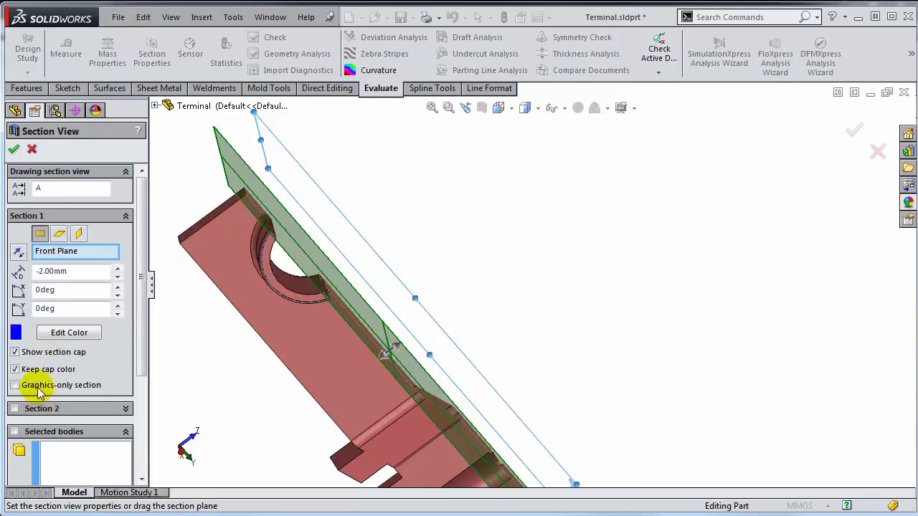
pyautogui.click(14, 385)
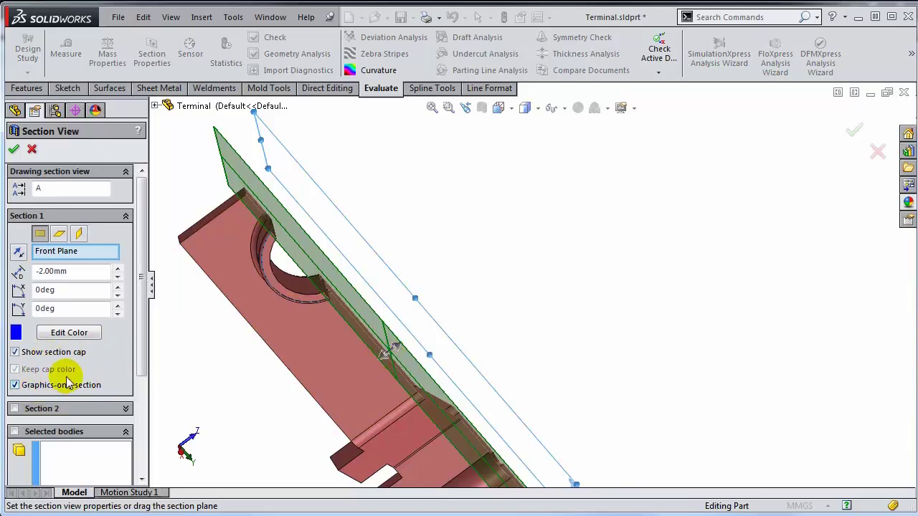
pyautogui.click(14, 150)
pyautogui.moveTo(369, 312); pyautogui.dragTo(401, 260, button='middle')
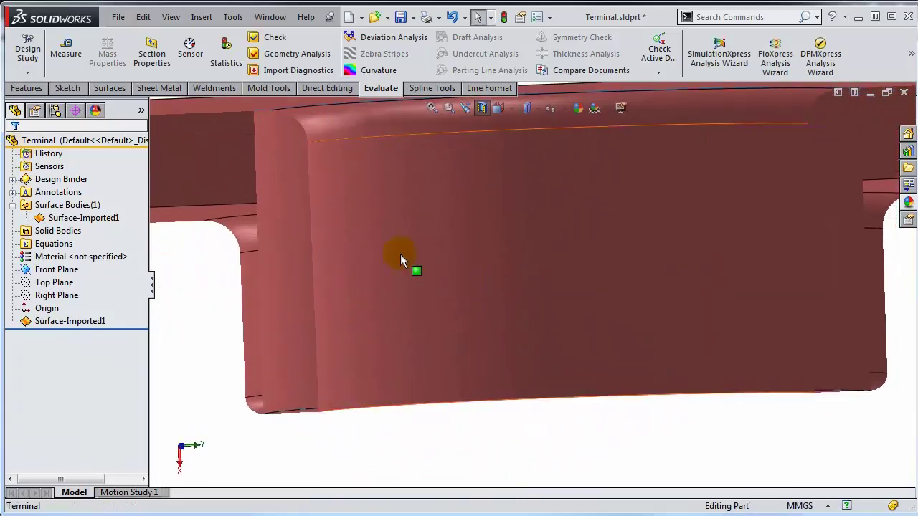
# Pick a face of the imported body and orbit to show the plate and the cup
pyautogui.click(275, 195)
pyautogui.moveTo(390, 317); pyautogui.dragTo(365, 143, button='middle')
pyautogui.scroll(-5, 348, 139)
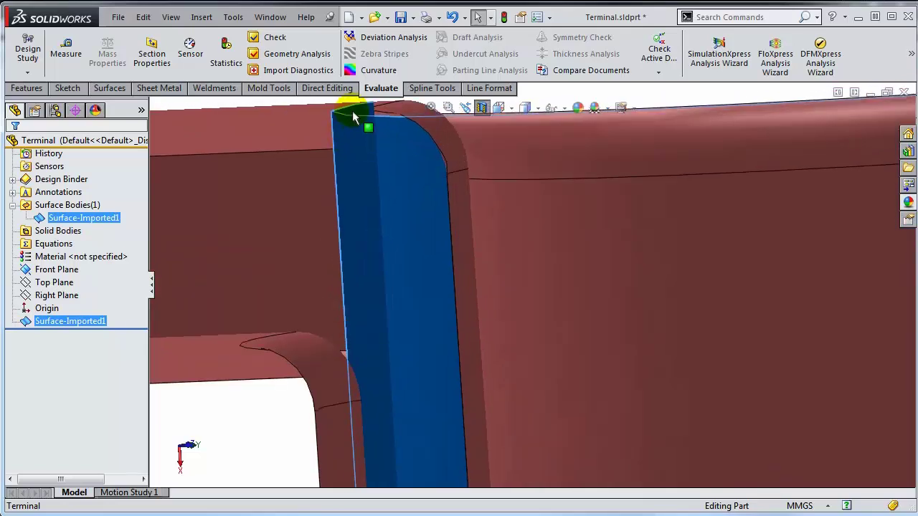
pyautogui.scroll(3, 484, 389)
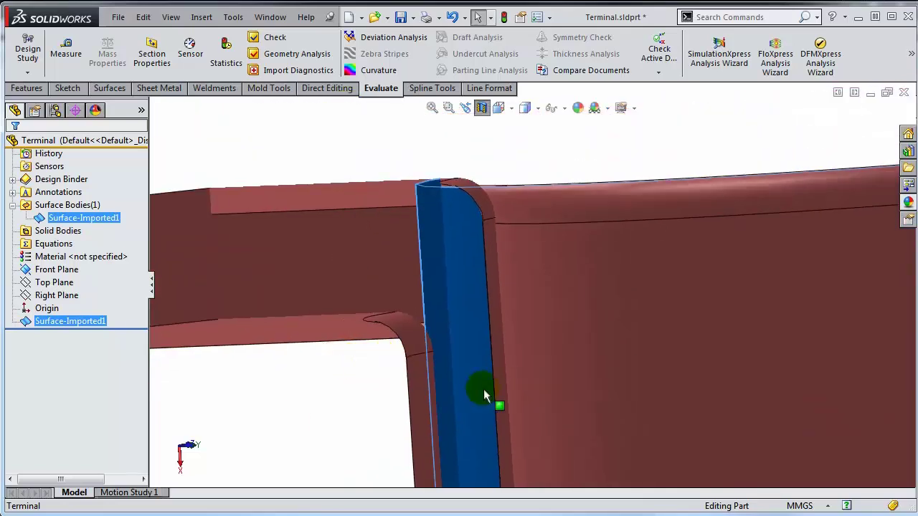
pyautogui.scroll(5, 483, 388)
pyautogui.moveTo(522, 434); pyautogui.dragTo(524, 470, button='middle')
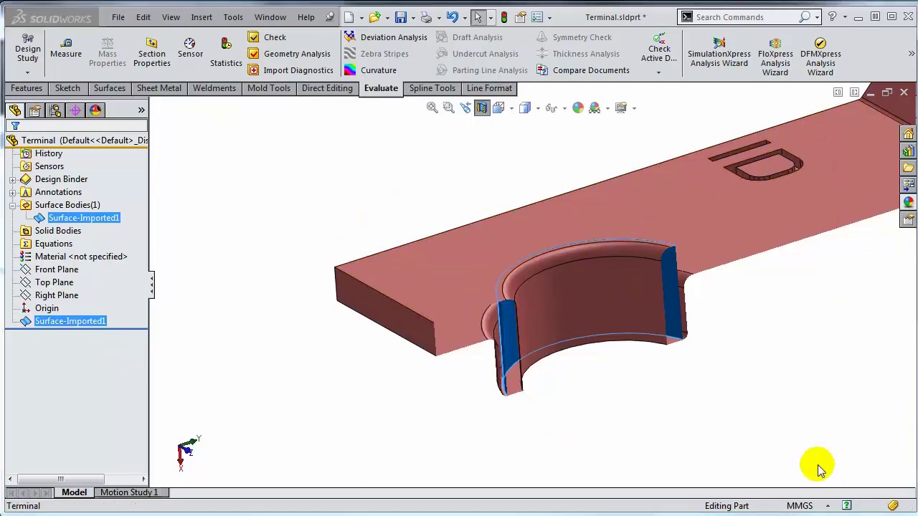
pyautogui.click(379, 407)
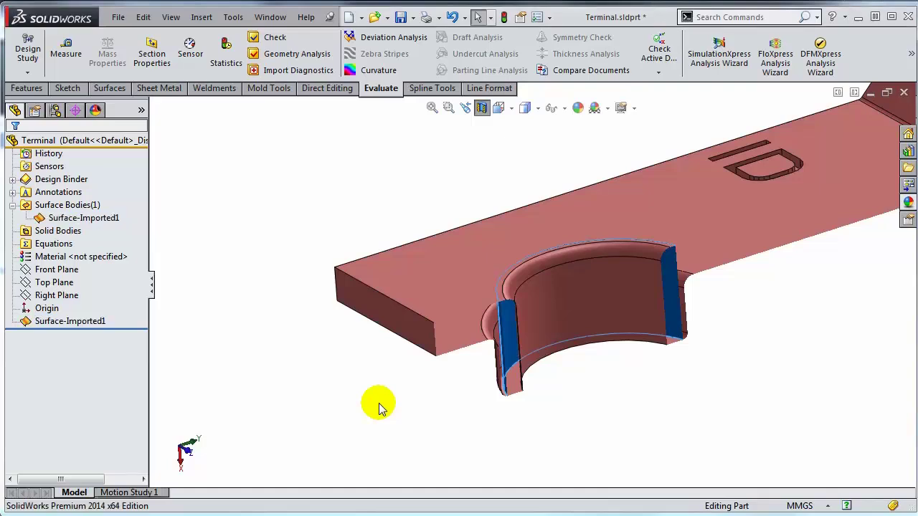
# Inspect the plate's edge, end and top faces, and the rib's outer and bottom faces
pyautogui.click(402, 315)
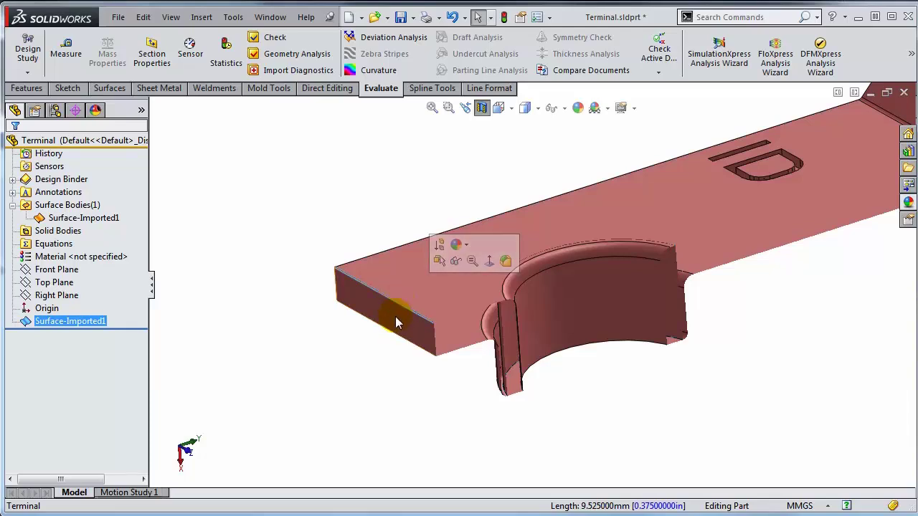
pyautogui.click(395, 316)
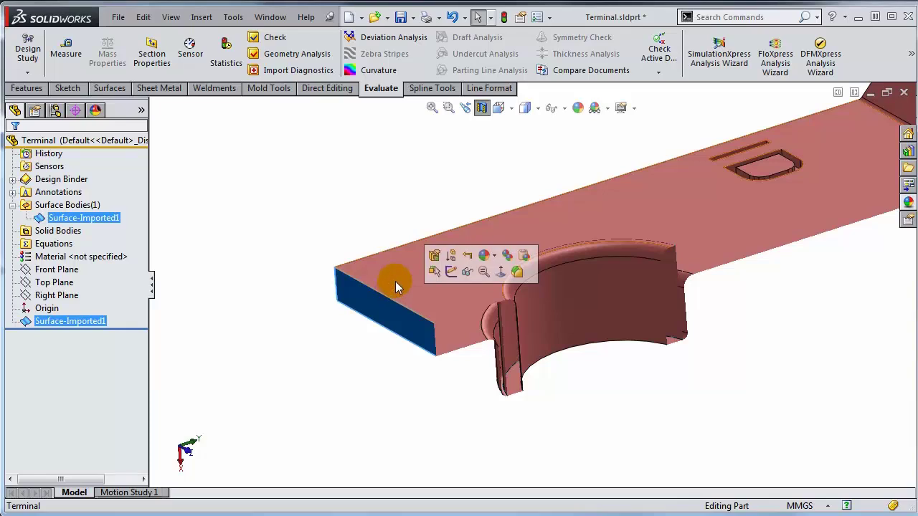
pyautogui.click(398, 287)
pyautogui.scroll(-5, 563, 310)
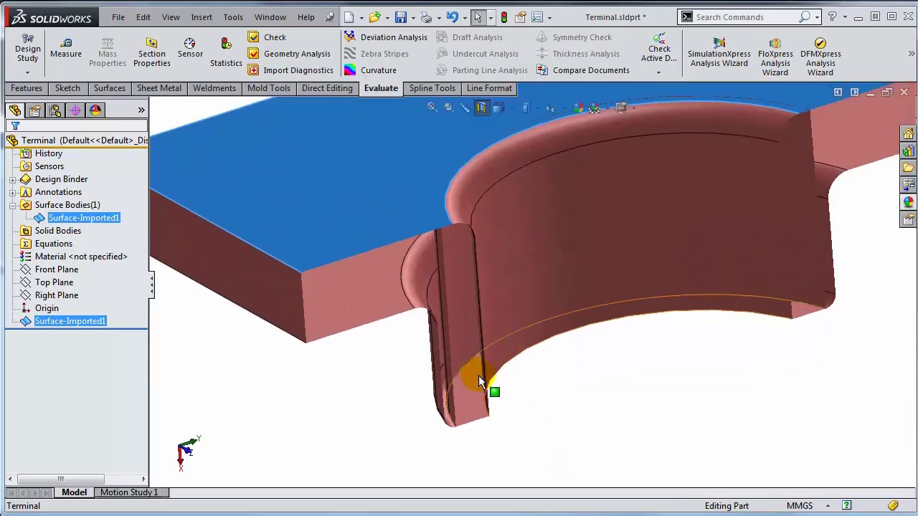
pyautogui.scroll(-3, 485, 232)
pyautogui.click(471, 224)
pyautogui.scroll(3, 471, 294)
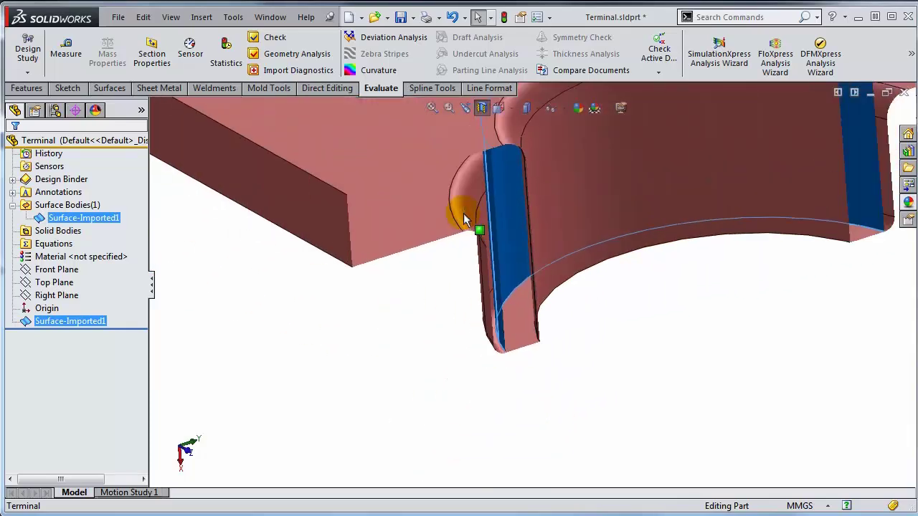
pyautogui.scroll(-3, 505, 310)
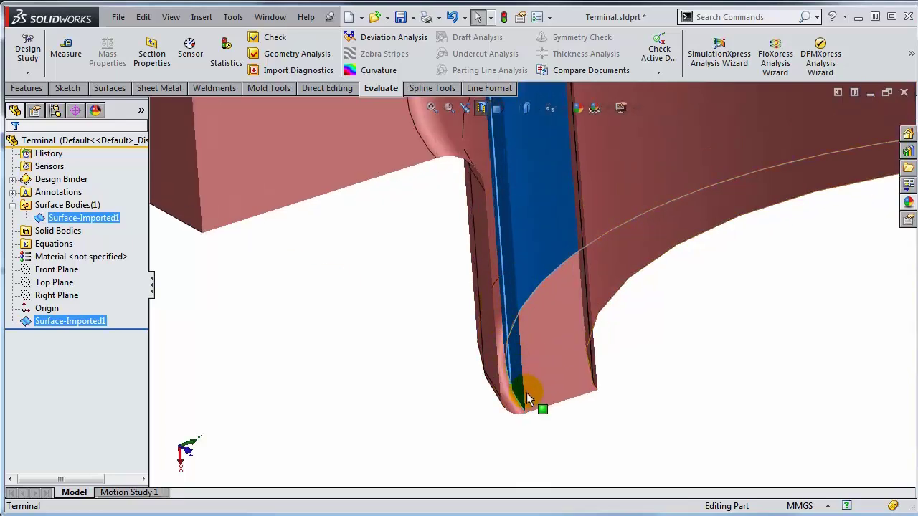
pyautogui.scroll(-6, 539, 403)
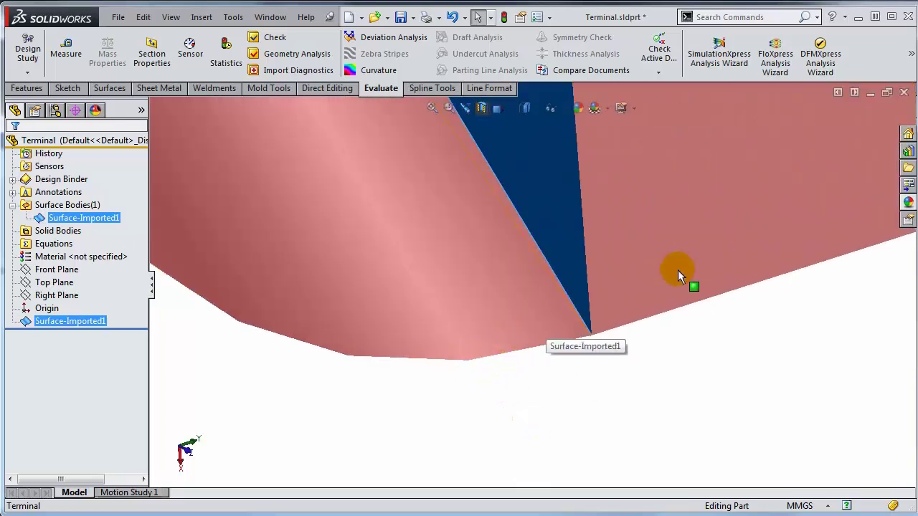
pyautogui.click(658, 273)
pyautogui.moveTo(656, 361); pyautogui.dragTo(613, 195, button='middle')
pyautogui.moveTo(584, 234); pyautogui.dragTo(590, 313, button='middle')
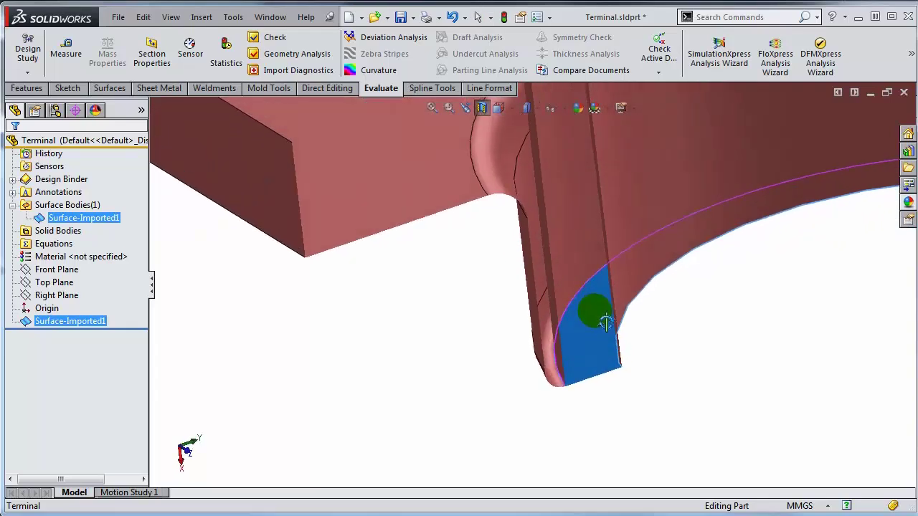
pyautogui.click(436, 376)
# Reopen Import Diagnostics on Surface-Imported1
pyautogui.click(70, 322)
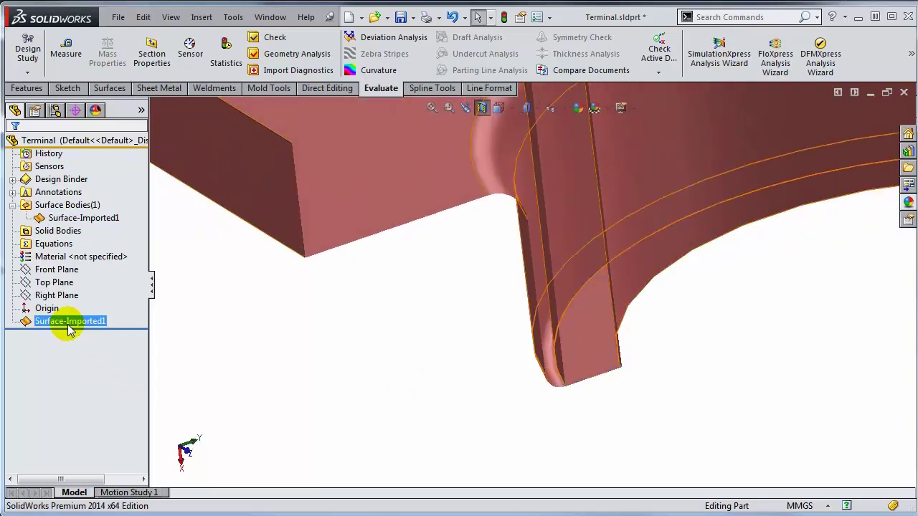
pyautogui.rightClick(69, 325)
pyautogui.click(122, 345)
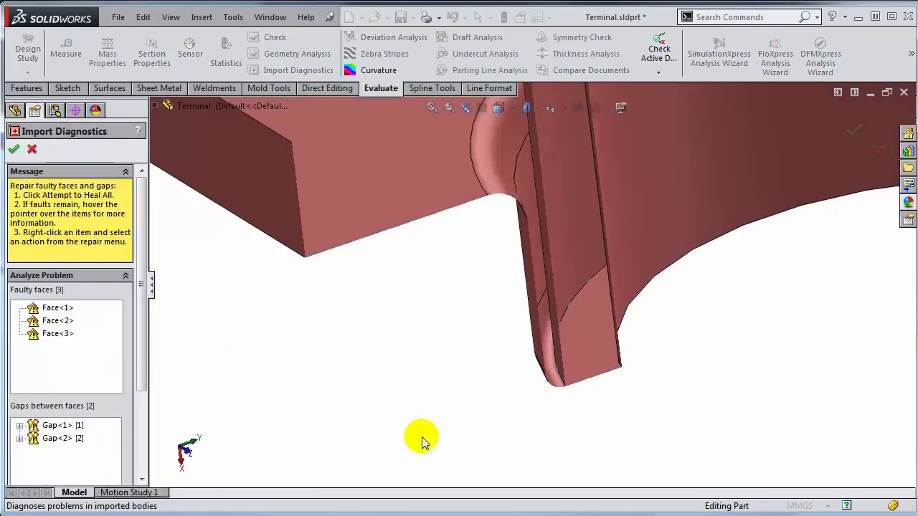
# Locate Face<2>, delete faulty Face<3>, and accept diagnostics to form solid Imported1
pyautogui.click(50, 321)
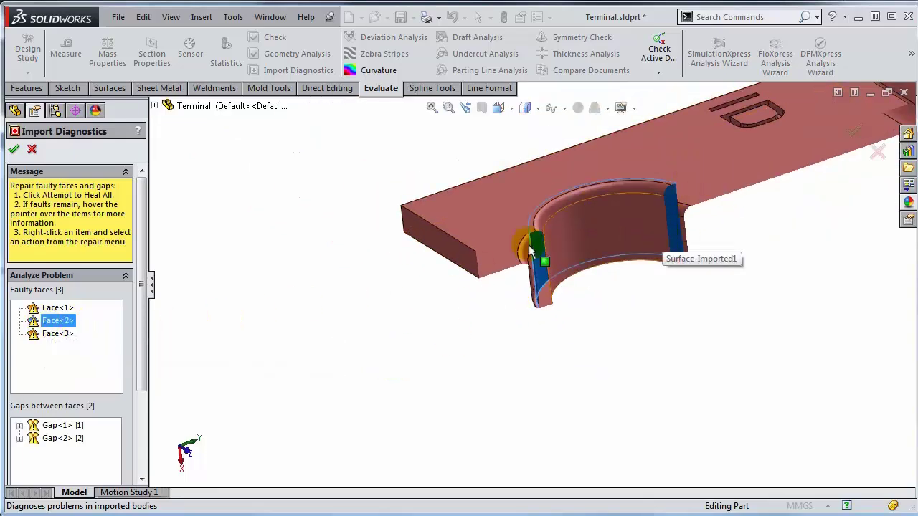
pyautogui.rightClick(65, 332)
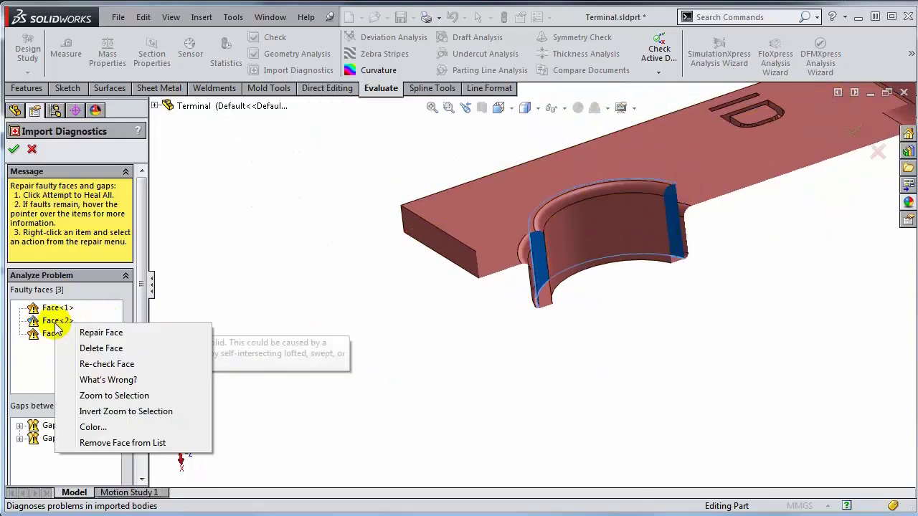
pyautogui.click(101, 349)
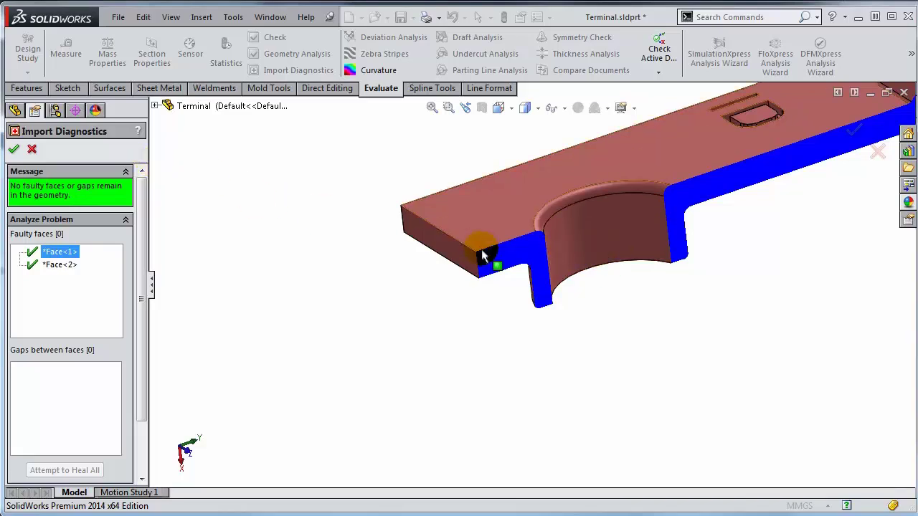
pyautogui.click(13, 150)
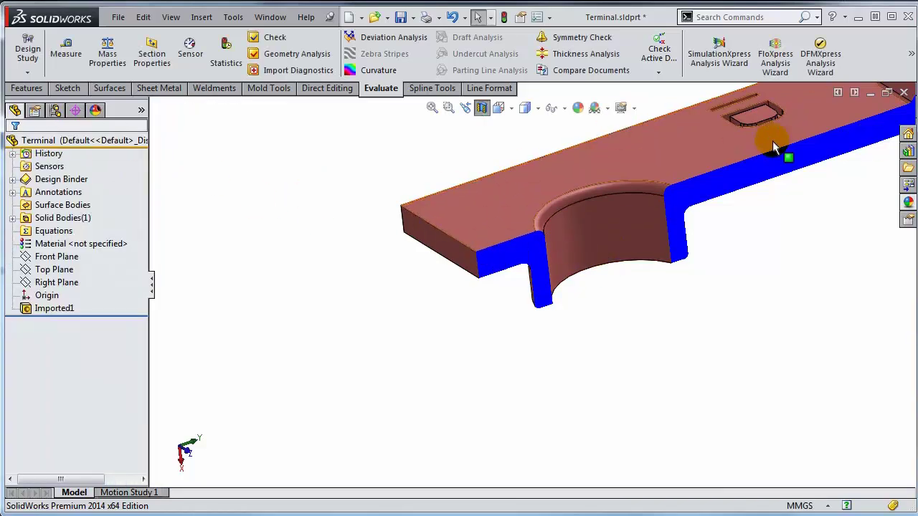
# Expand Solid Bodies(1) and select Imported1, the only body listed
pyautogui.click(70, 312)
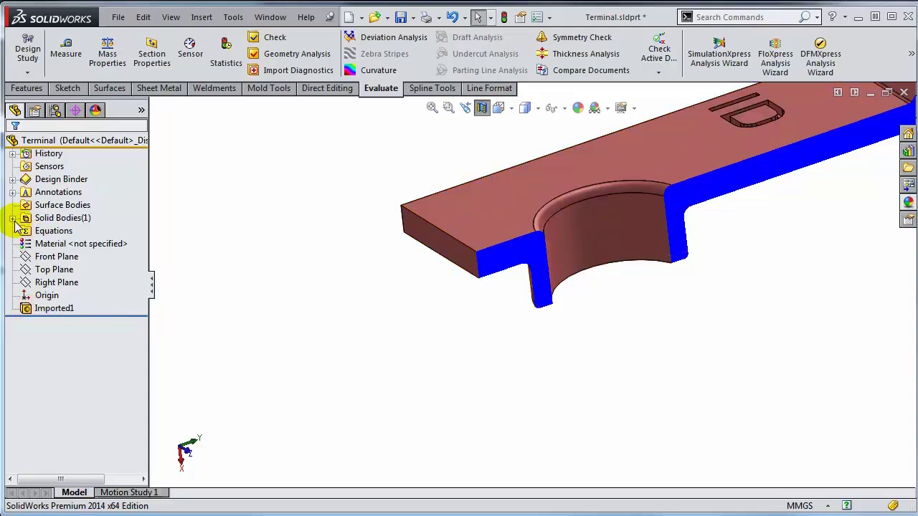
pyautogui.click(44, 219)
pyautogui.click(61, 232)
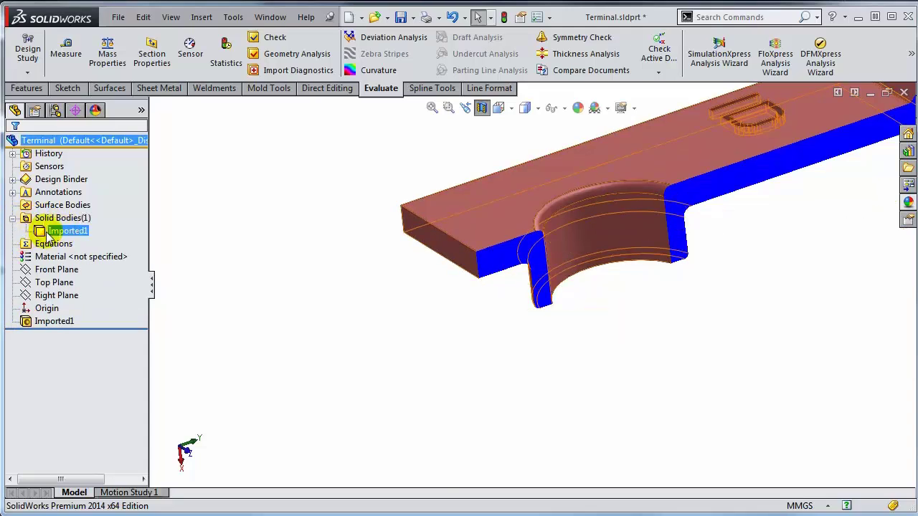
pyautogui.click(54, 219)
pyautogui.click(68, 231)
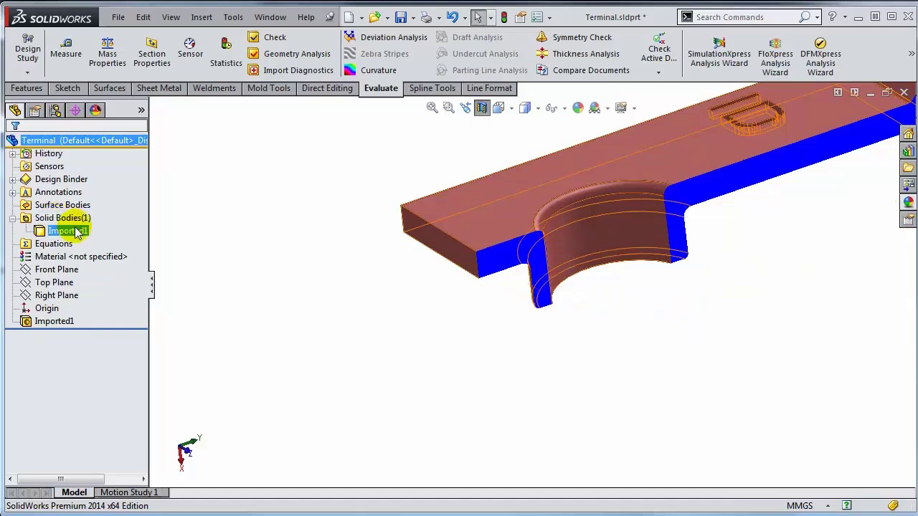